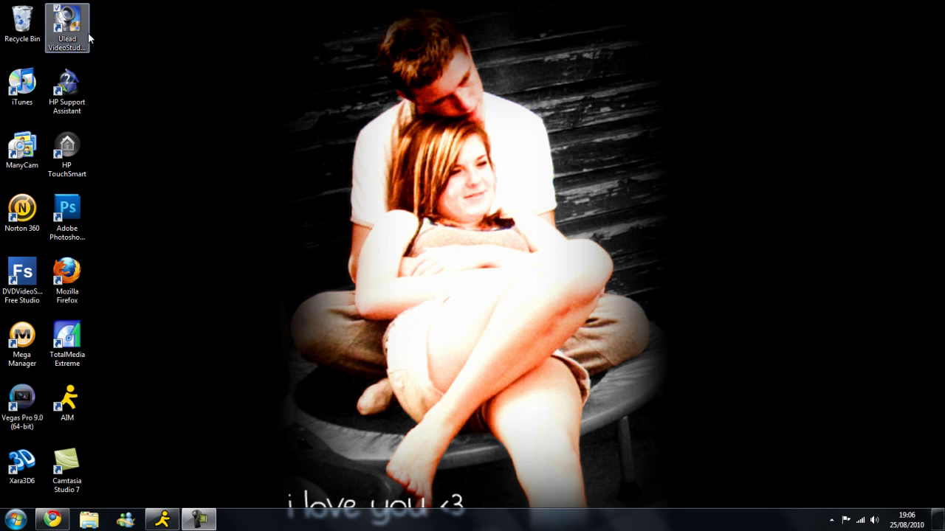
- Bring up the Windows Start menu with pinned programs, Documents, Computer and Control Panel
{"action": "key", "text": "super"}
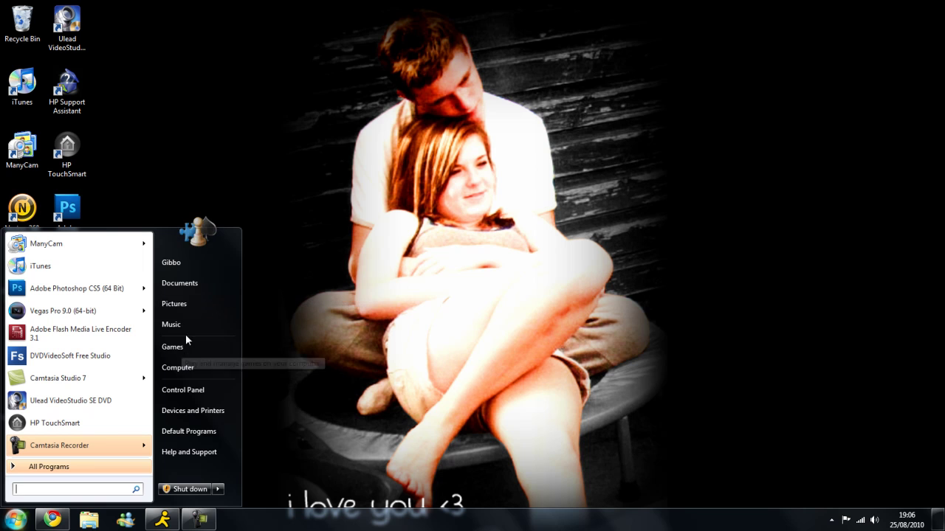
- Open Device Manager from Computer's properties and select USB 2861 Device under Sound, video and game controllers
{"action": "right_click", "coordinate": [193, 376]}
{"action": "left_click", "coordinate": [238, 473]}
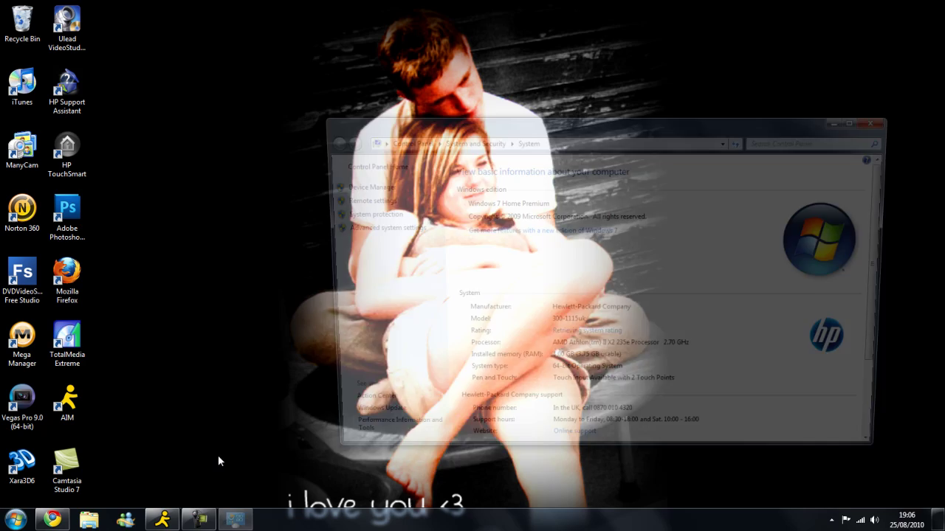
{"action": "left_click", "coordinate": [421, 212]}
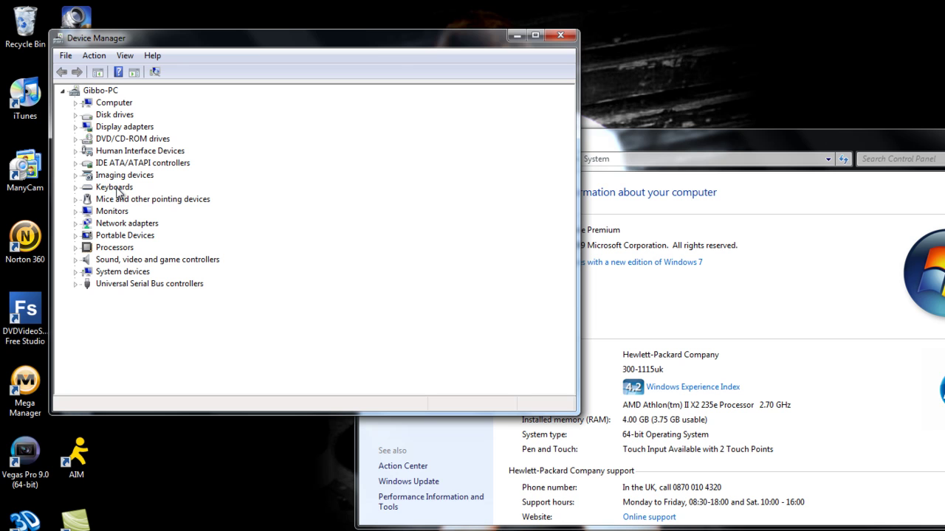
{"action": "double_click", "coordinate": [167, 261]}
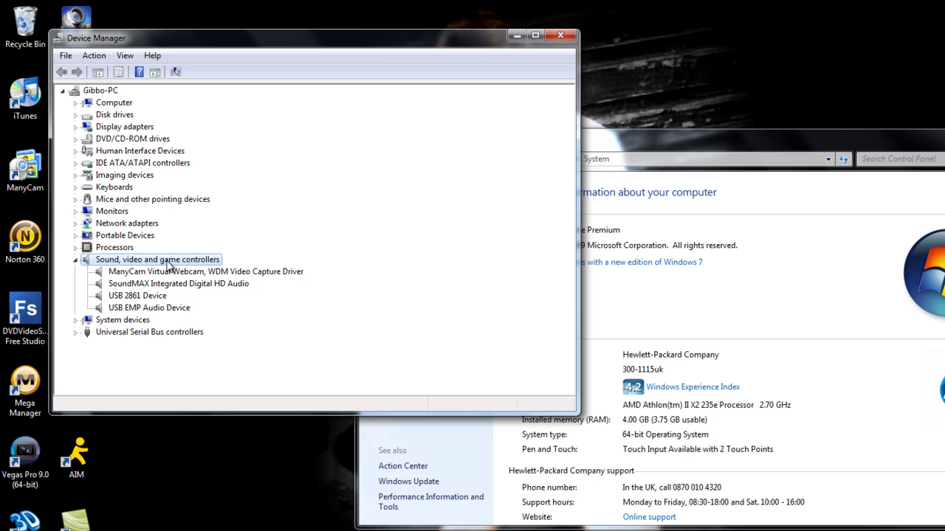
{"action": "left_click", "coordinate": [139, 297]}
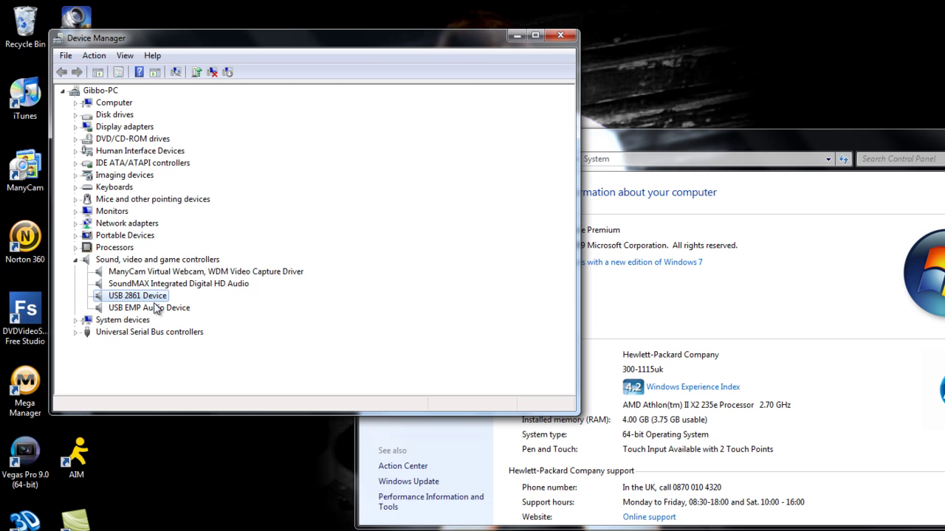
- Update the USB 2861 Device driver from the Easycap Driver for Win7 64bit folder; it's already current
{"action": "left_click", "coordinate": [195, 74]}
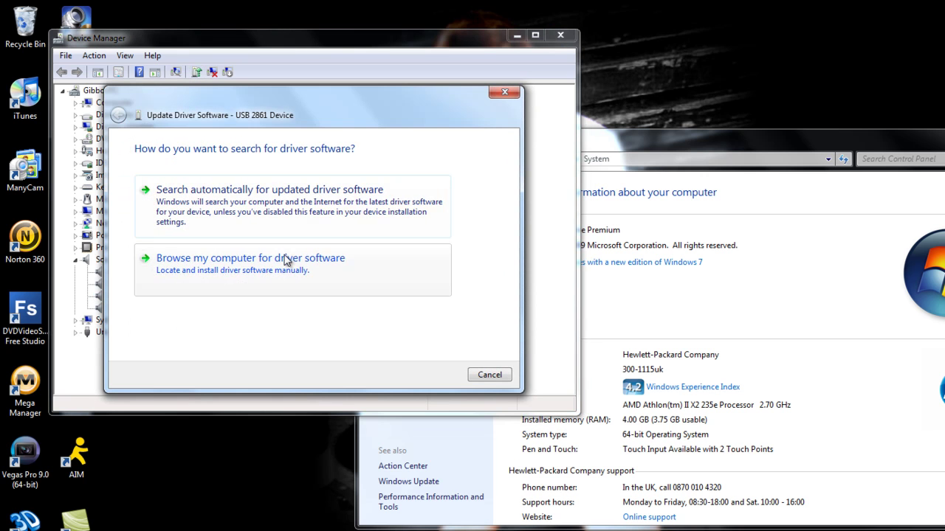
{"action": "left_click", "coordinate": [287, 267]}
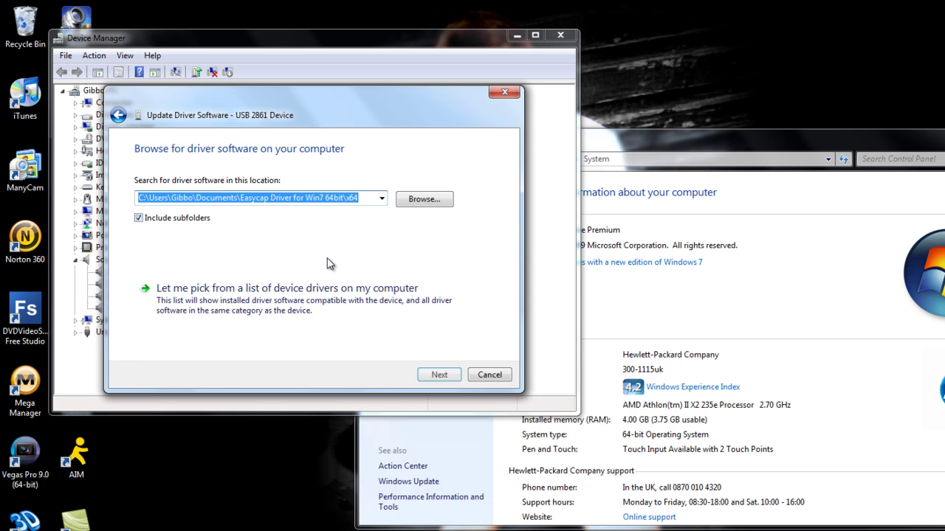
{"action": "left_click", "coordinate": [395, 198]}
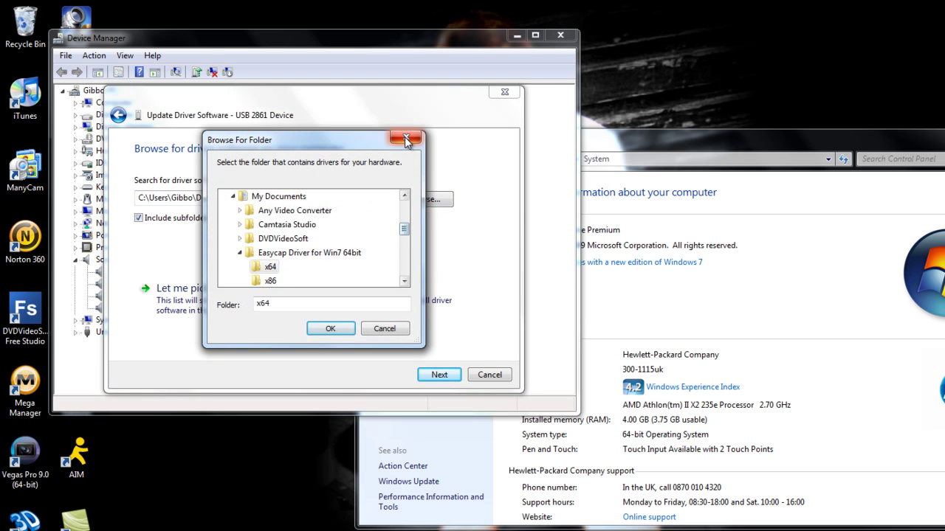
{"action": "left_click", "coordinate": [347, 253]}
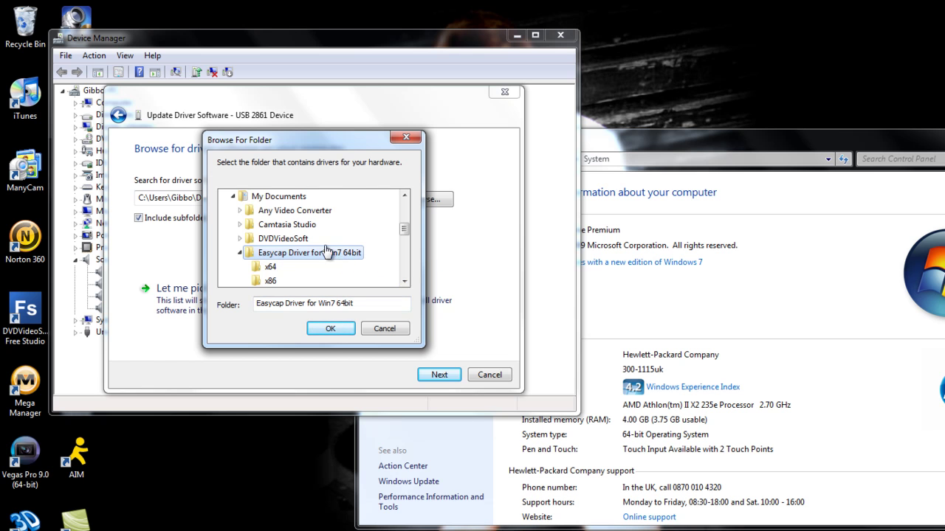
{"action": "left_click", "coordinate": [632, 437]}
{"action": "key", "text": "alt+F4"}
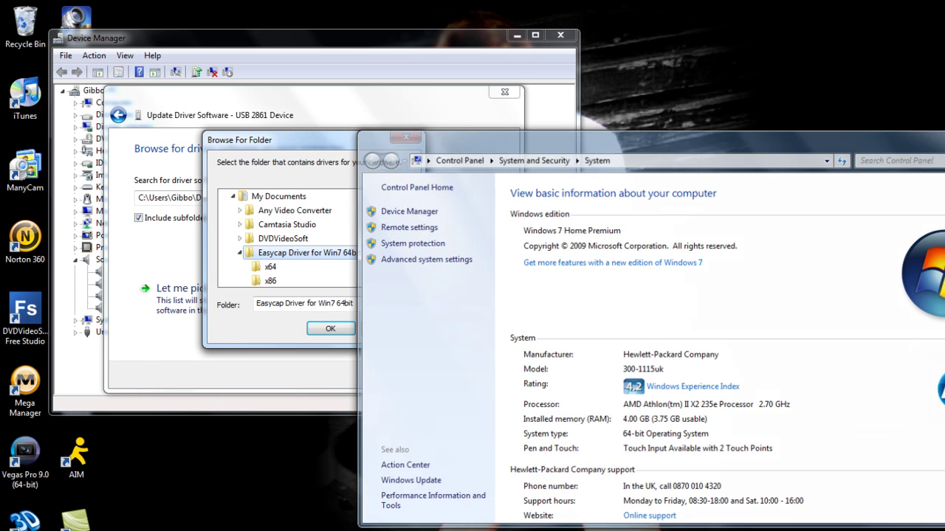
{"action": "left_click", "coordinate": [329, 330]}
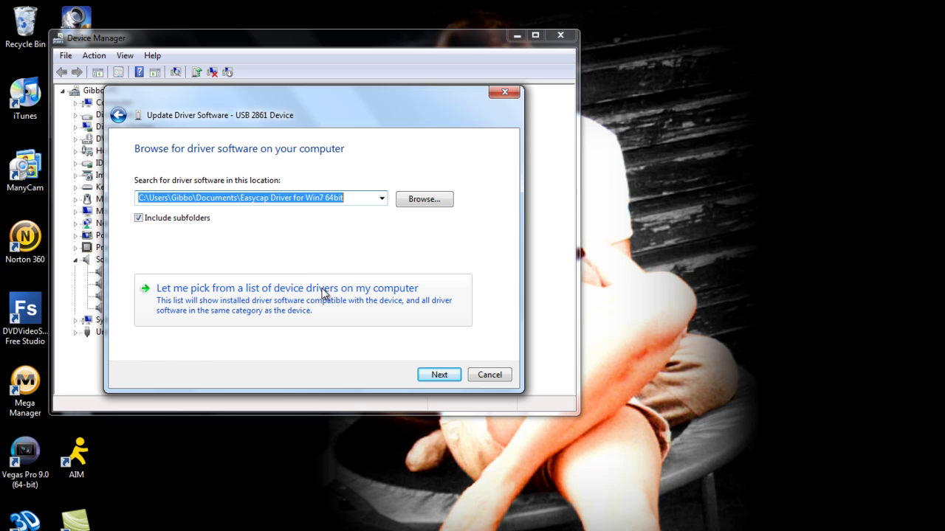
{"action": "left_click", "coordinate": [445, 379]}
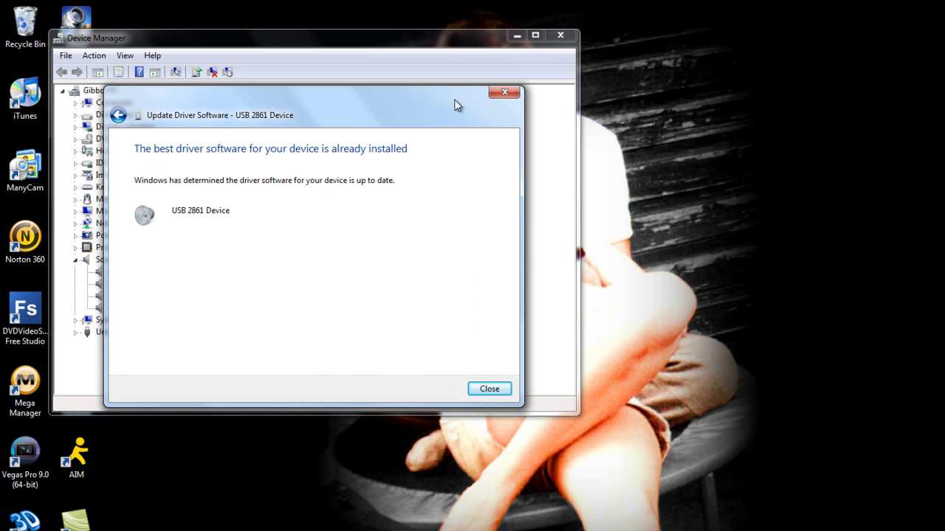
{"action": "left_click", "coordinate": [504, 94]}
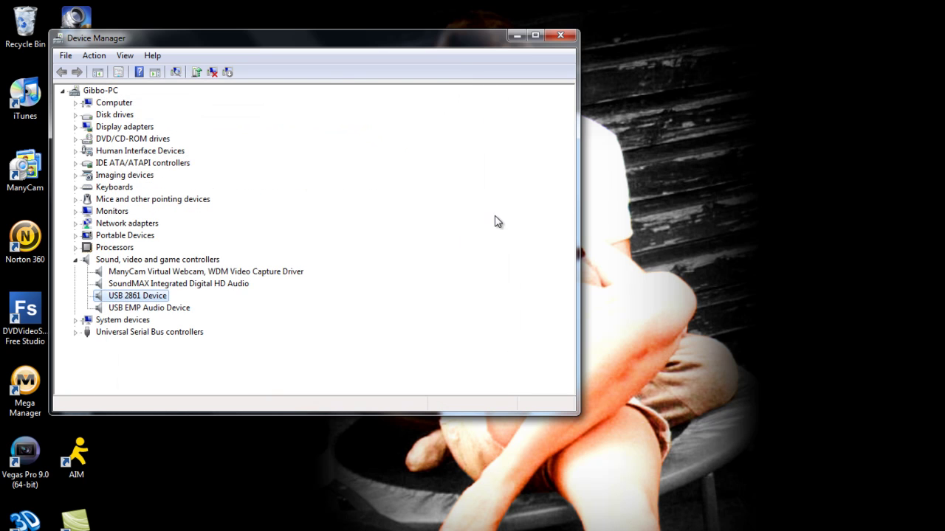
- Review compatible drivers for USB EMP Audio Device, then cancel the update and close Device Manager
{"action": "left_click", "coordinate": [179, 307]}
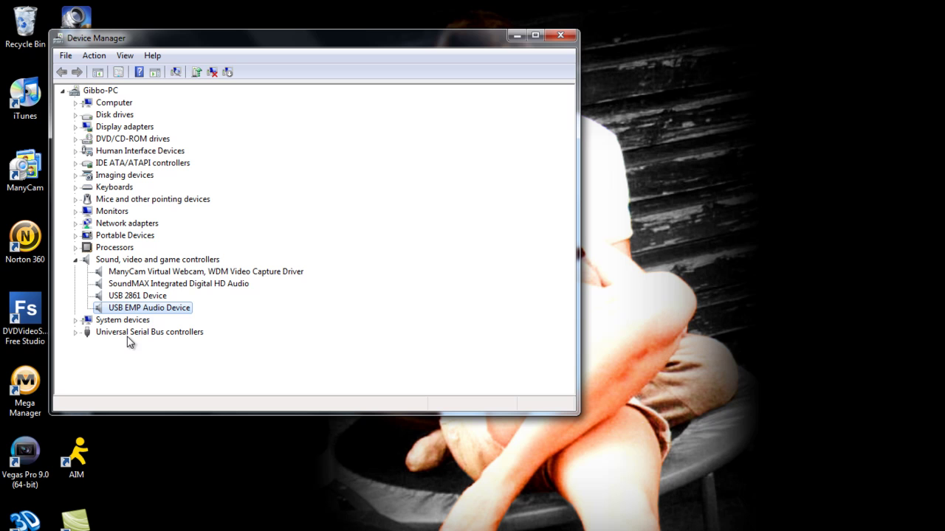
{"action": "key", "text": "Up"}
{"action": "key", "text": "Up"}
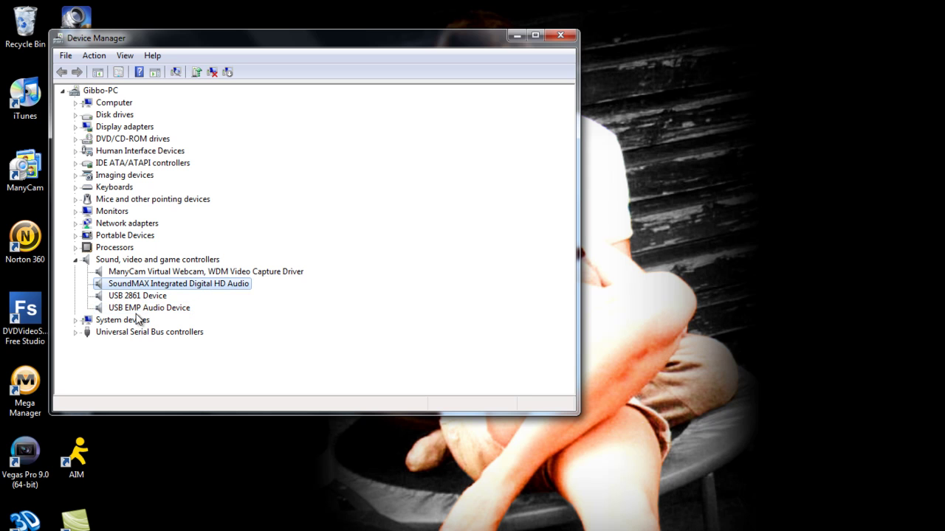
{"action": "key", "text": "Down"}
{"action": "key", "text": "Down"}
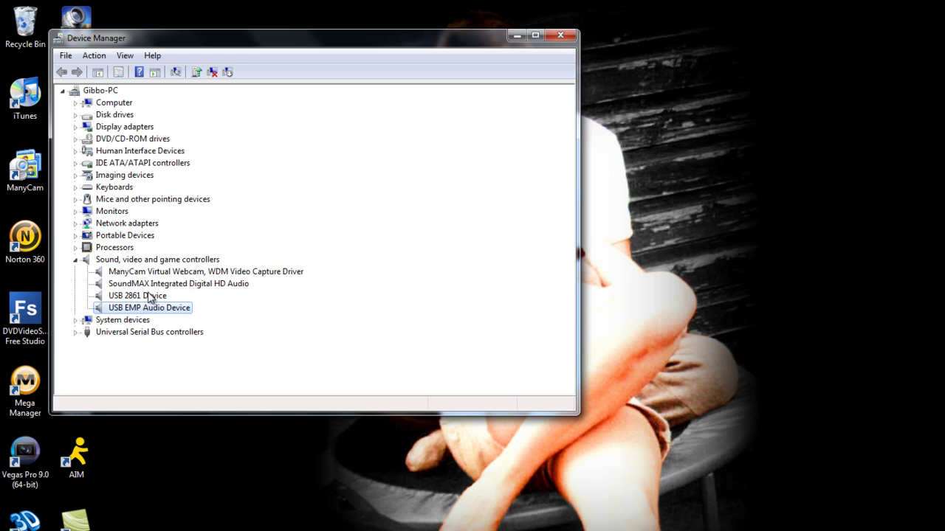
{"action": "right_click", "coordinate": [156, 309]}
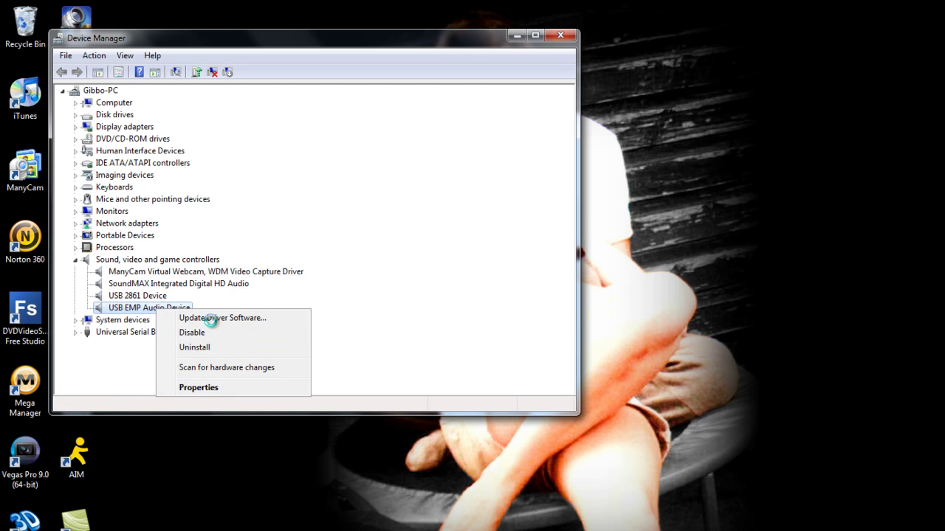
{"action": "left_click", "coordinate": [212, 318]}
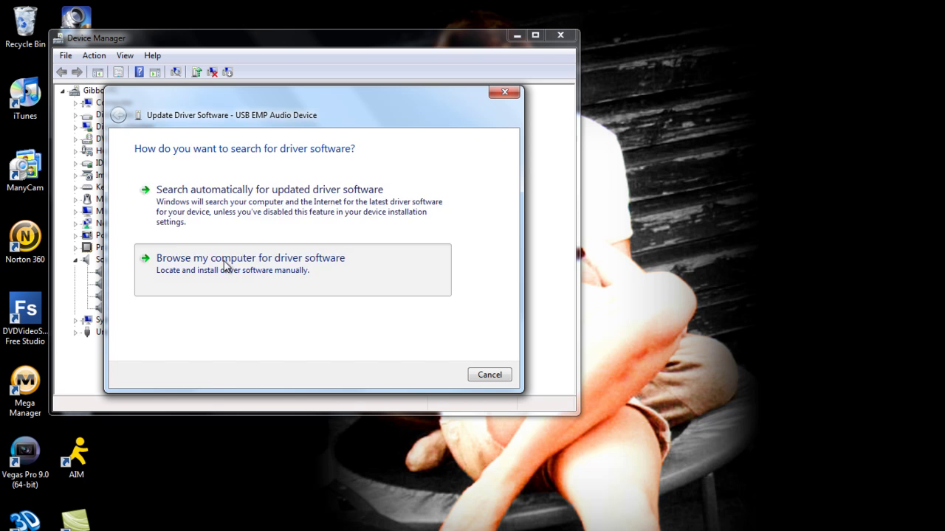
{"action": "left_click", "coordinate": [226, 267]}
{"action": "left_click", "coordinate": [289, 297]}
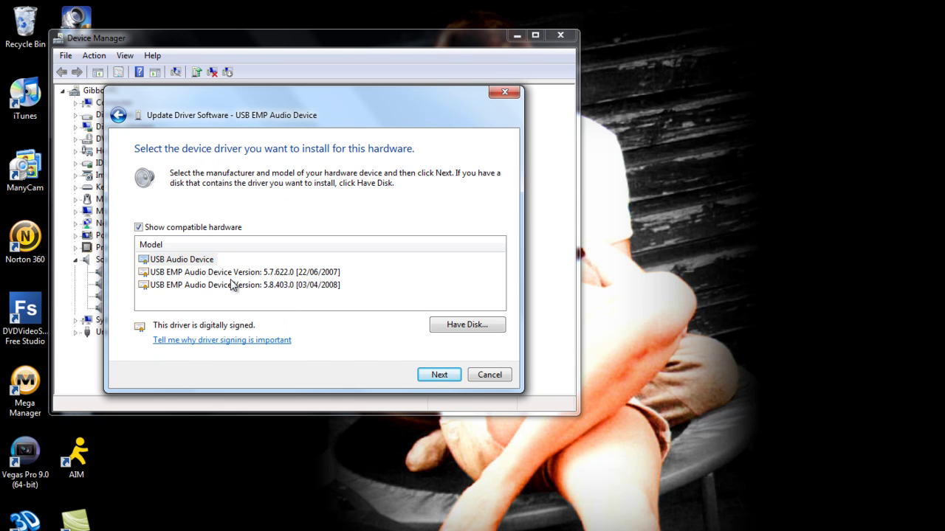
{"action": "left_click", "coordinate": [204, 264]}
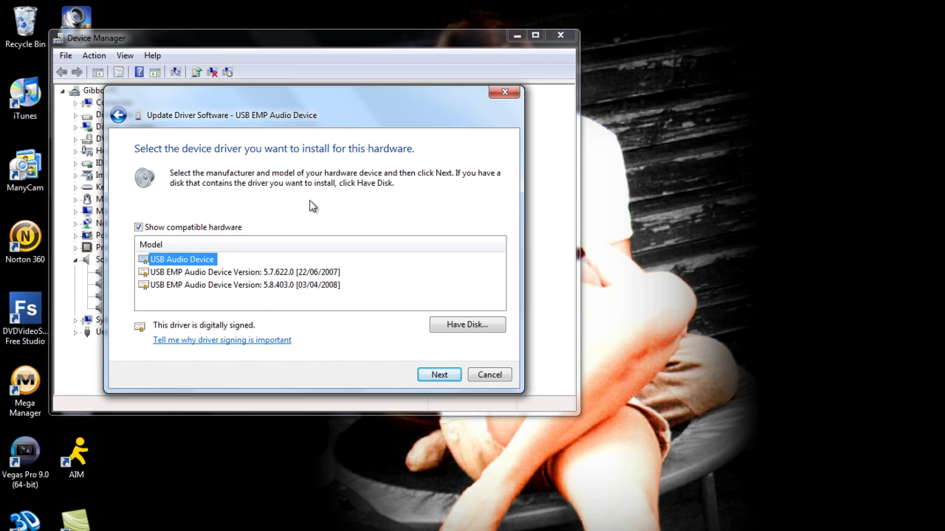
{"action": "left_click", "coordinate": [505, 92]}
{"action": "left_click", "coordinate": [562, 37]}
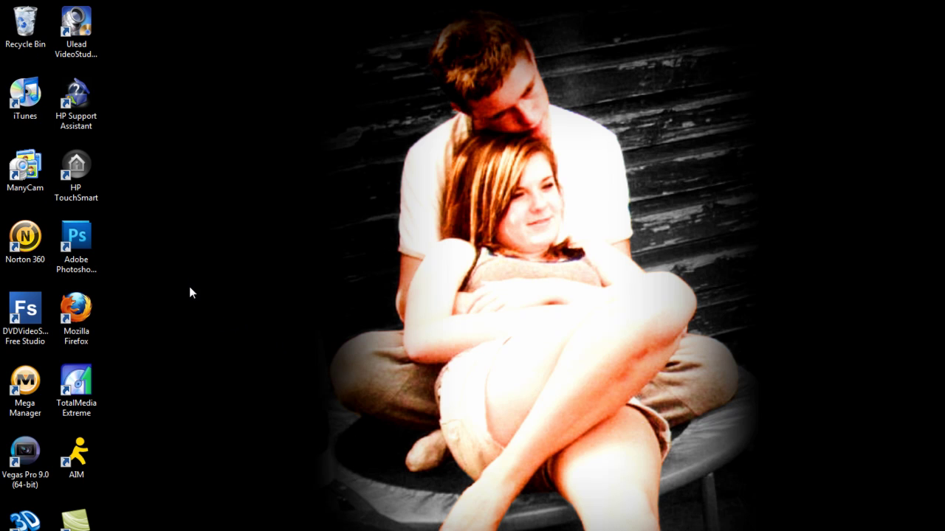
- Launch Ulead VideoStudio and open the VideoStudio Editor with an untitled DVD PAL project
{"action": "double_click", "coordinate": [89, 44]}
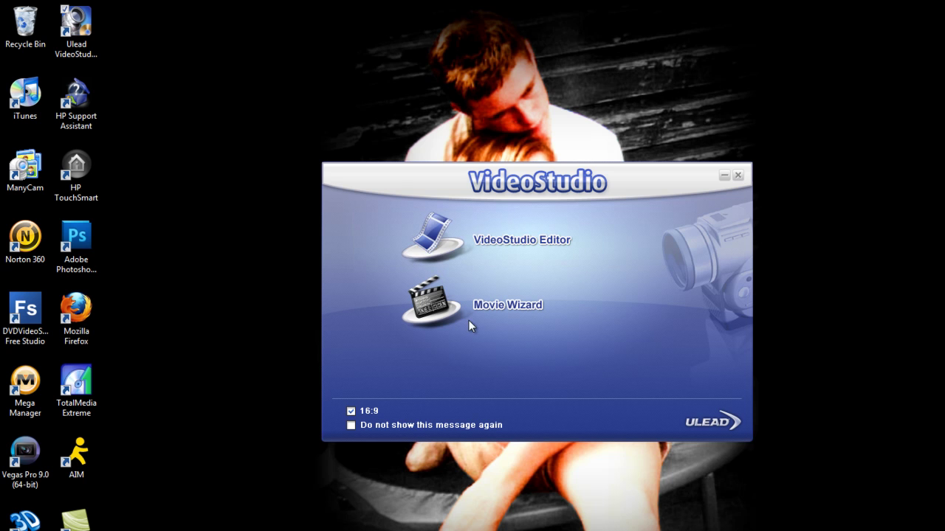
{"action": "left_click", "coordinate": [575, 243]}
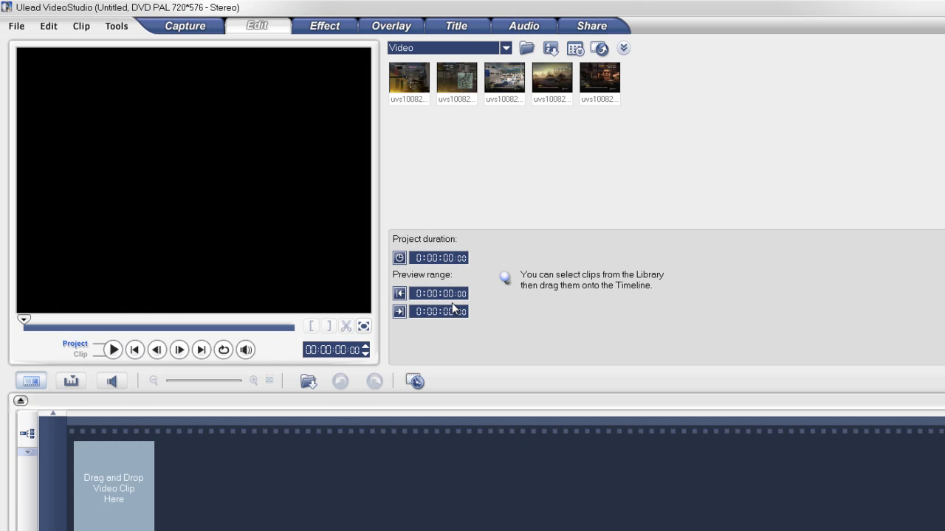
- Go to the Capture step's video capture and keep USB 2861 Device as the source
{"action": "left_click", "coordinate": [196, 24]}
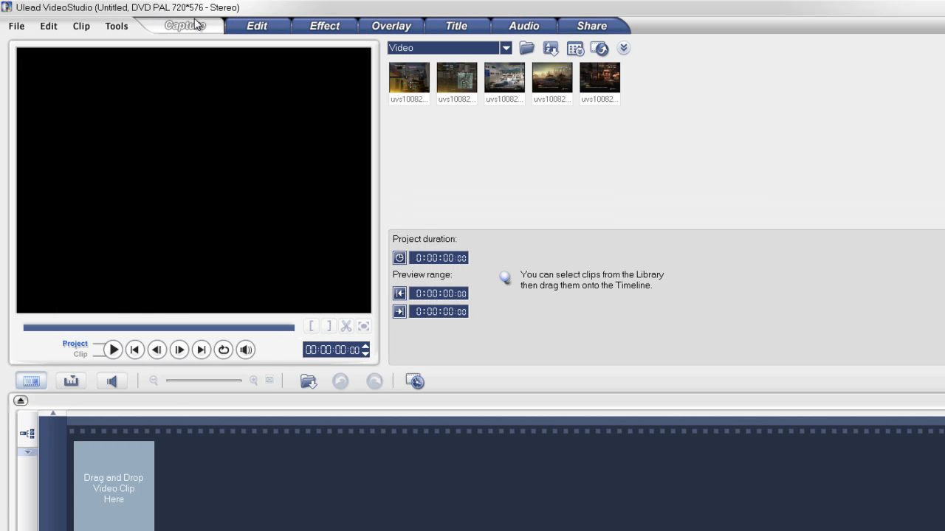
{"action": "left_click", "coordinate": [433, 246]}
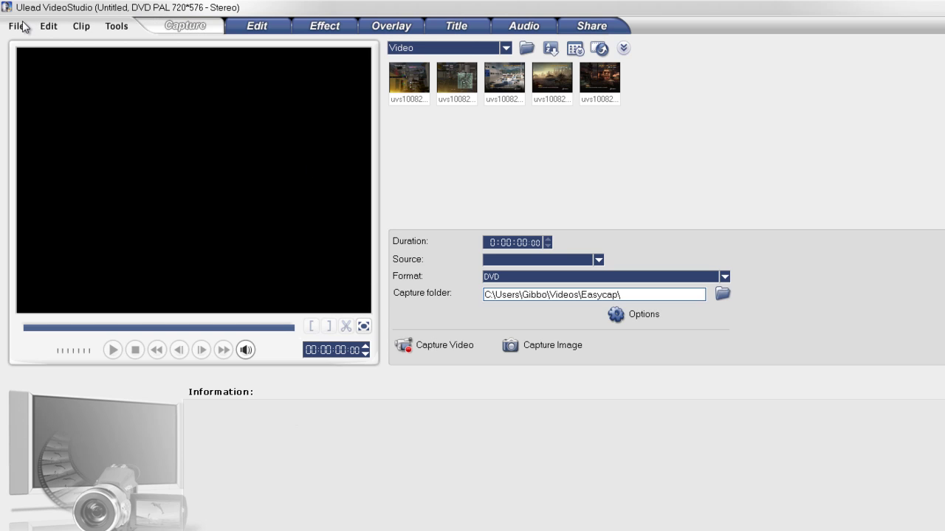
{"action": "left_click", "coordinate": [598, 260]}
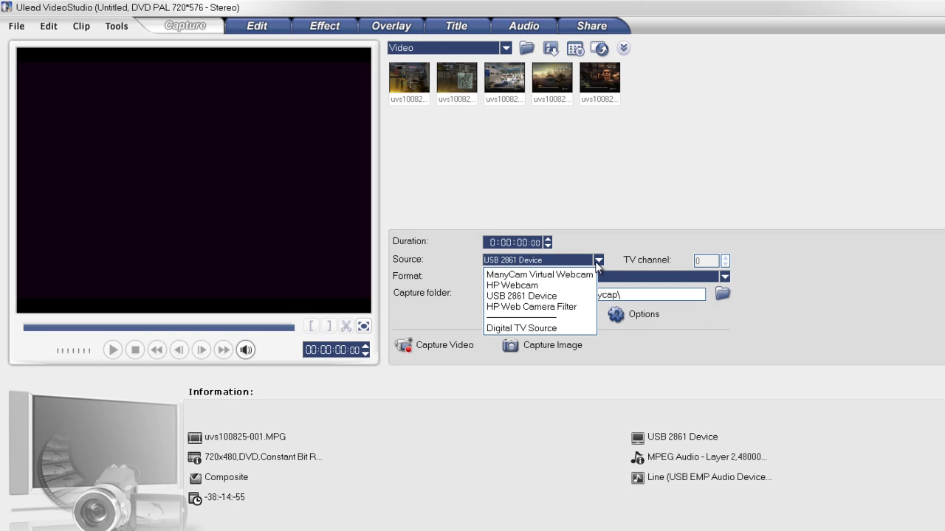
{"action": "left_click", "coordinate": [569, 137]}
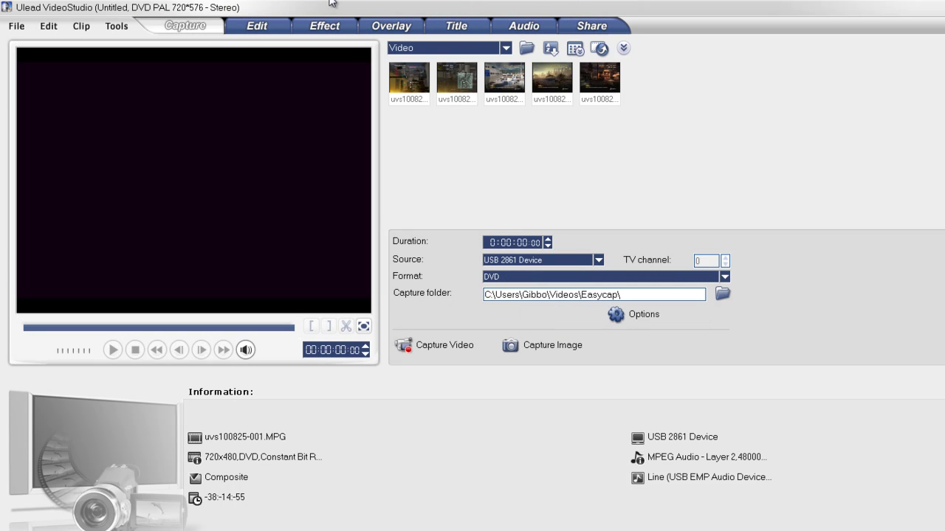
{"action": "left_click", "coordinate": [15, 28]}
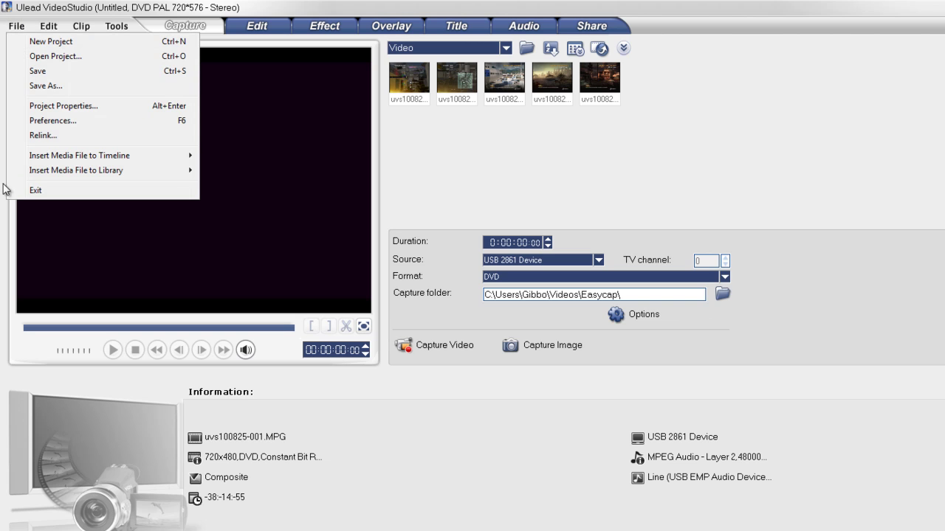
{"action": "left_click", "coordinate": [63, 122]}
{"action": "left_click", "coordinate": [479, 110]}
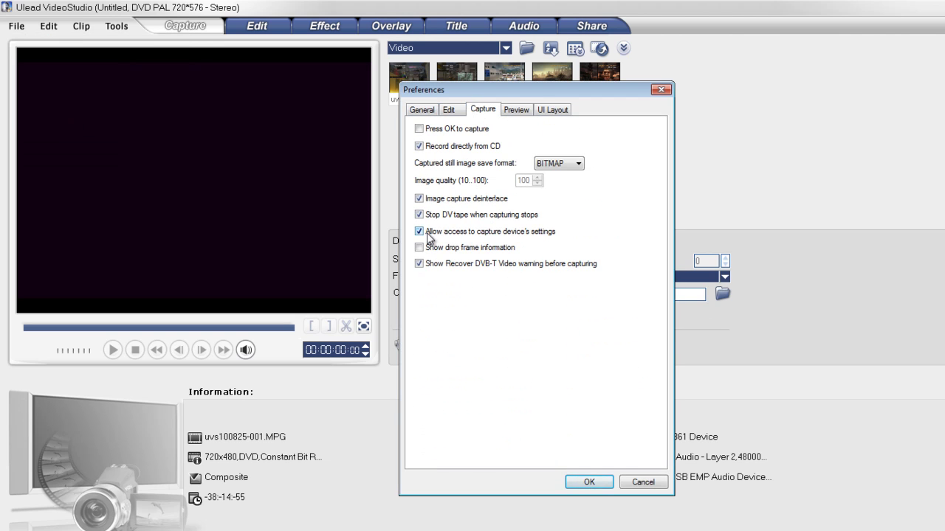
{"action": "left_click", "coordinate": [584, 483]}
{"action": "left_click", "coordinate": [639, 319]}
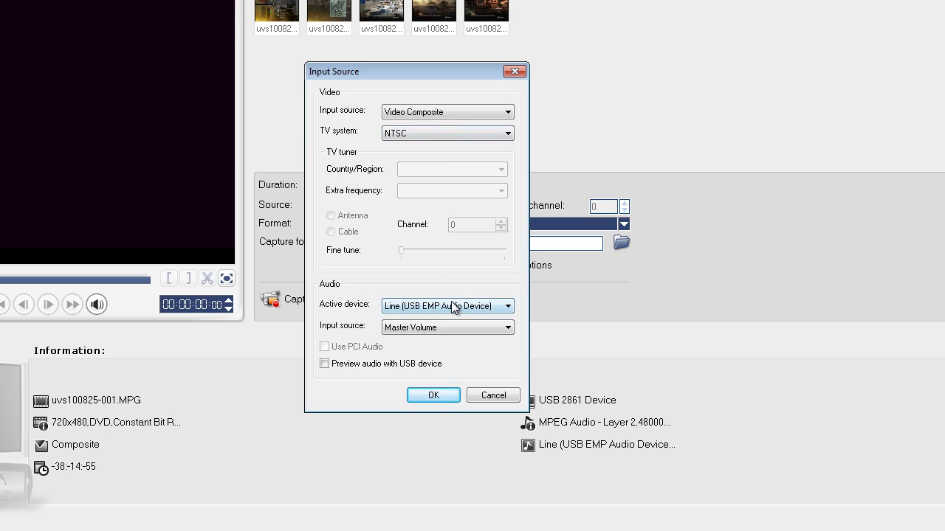
{"action": "left_click", "coordinate": [489, 306]}
{"action": "left_click", "coordinate": [482, 329]}
{"action": "left_click", "coordinate": [444, 393]}
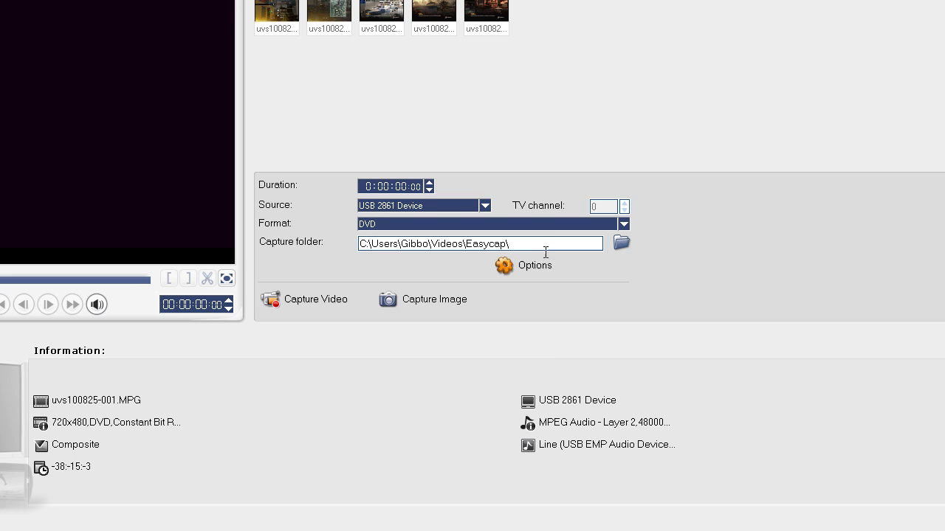
- Set MPEG capture to DVD NTSC (720x480), 16:9, 8000 kbps video and 64 kbps audio
{"action": "left_click", "coordinate": [509, 266]}
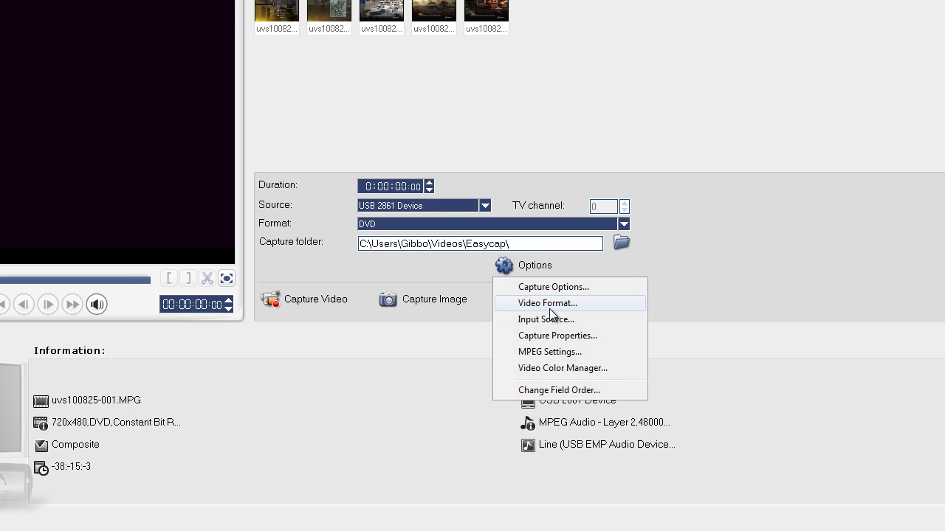
{"action": "left_click", "coordinate": [567, 354]}
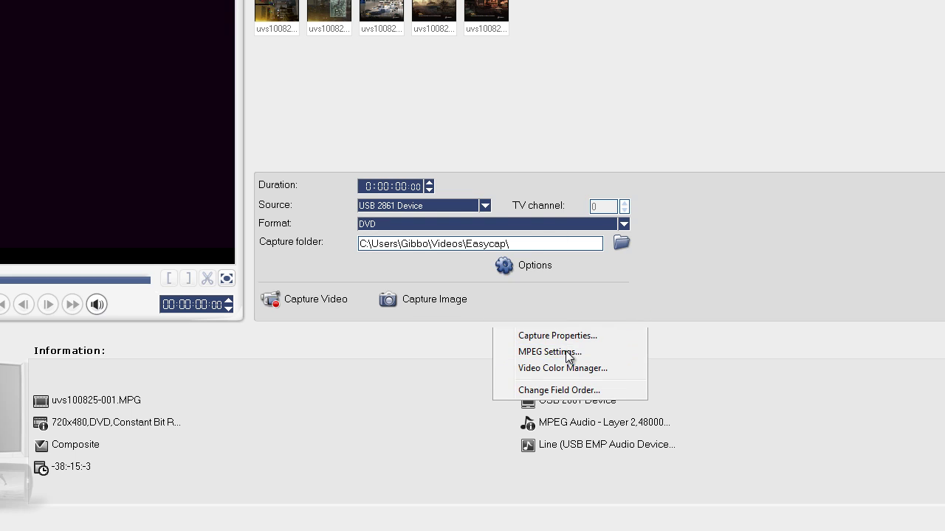
{"action": "left_click", "coordinate": [410, 156]}
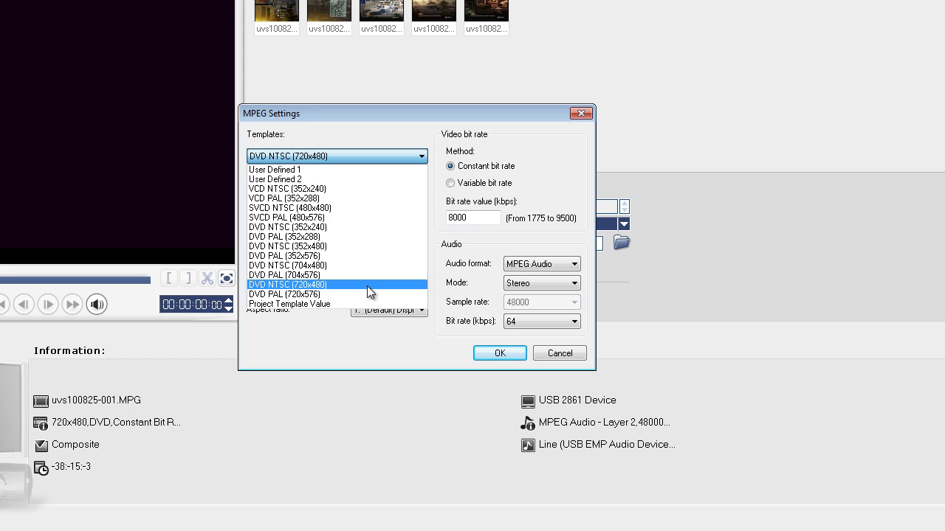
{"action": "left_click", "coordinate": [367, 286]}
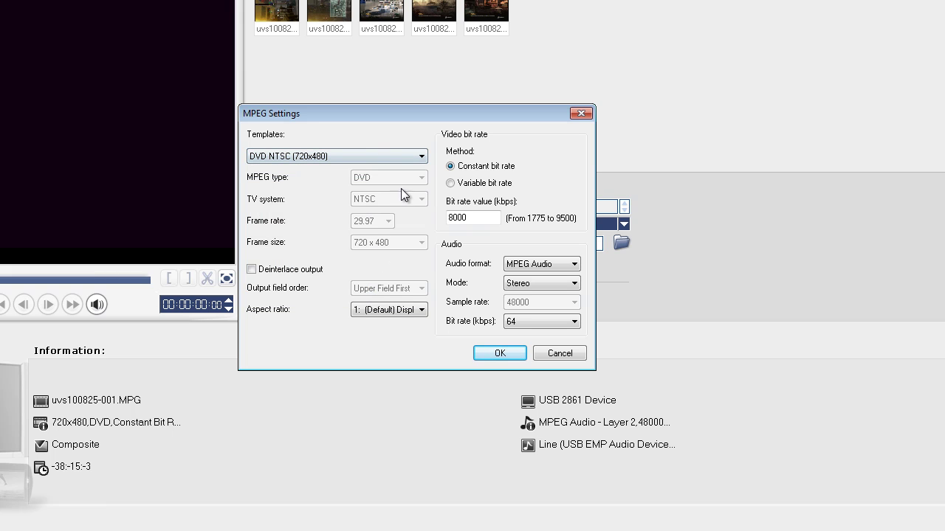
{"action": "left_click", "coordinate": [404, 310]}
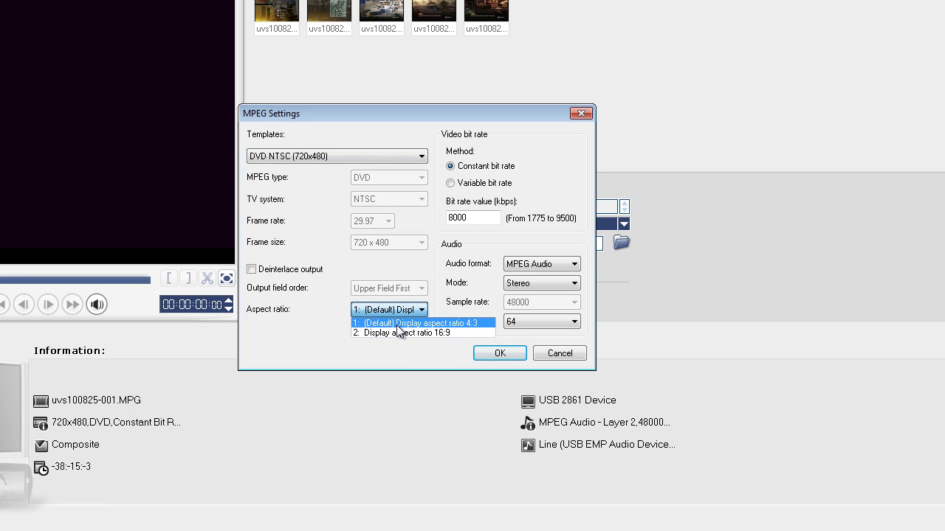
{"action": "left_click", "coordinate": [458, 333]}
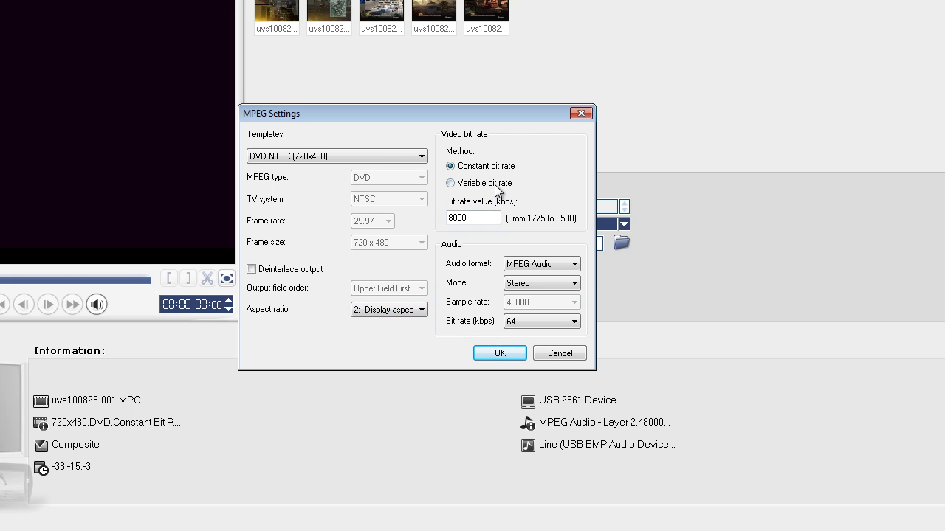
{"action": "left_click_drag", "start_coordinate": [489, 219], "coordinate": [445, 213]}
{"action": "left_click", "coordinate": [483, 218]}
{"action": "left_click", "coordinate": [529, 322]}
{"action": "left_click", "coordinate": [534, 336]}
{"action": "left_click", "coordinate": [503, 351]}
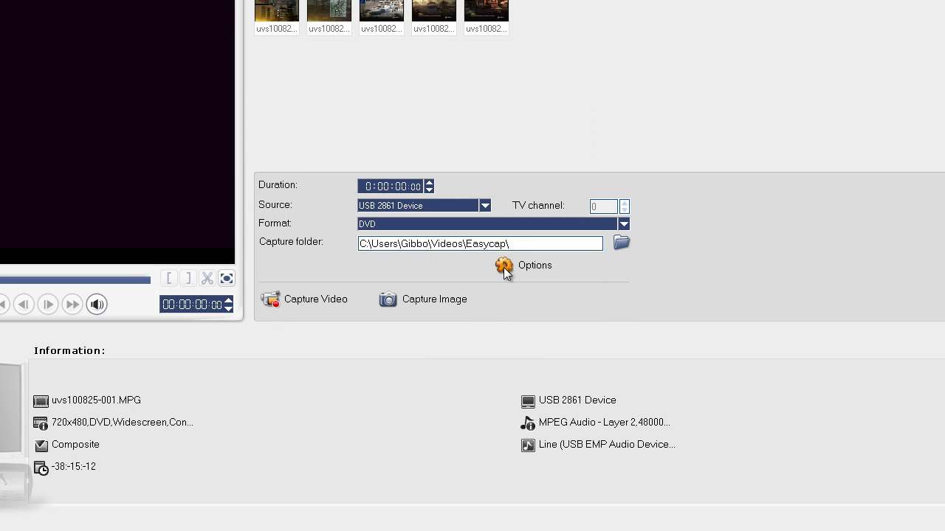
- In Capture Properties, set the video capture filter's video standard to NTSC_433
{"action": "left_click", "coordinate": [502, 267]}
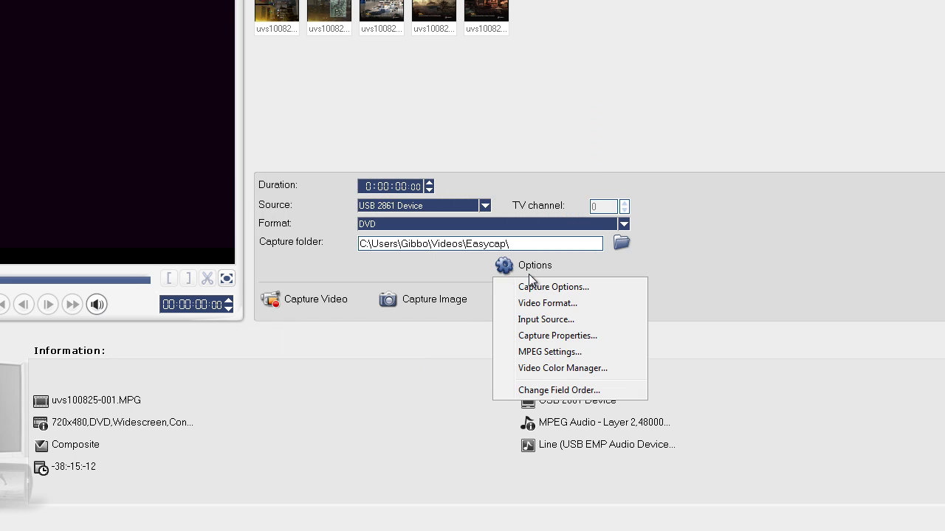
{"action": "left_click", "coordinate": [579, 336]}
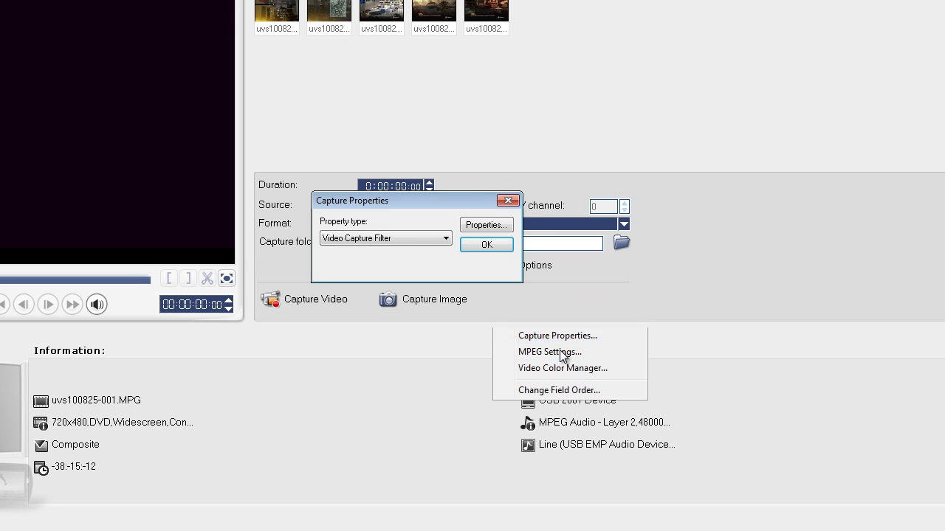
{"action": "left_click", "coordinate": [480, 231]}
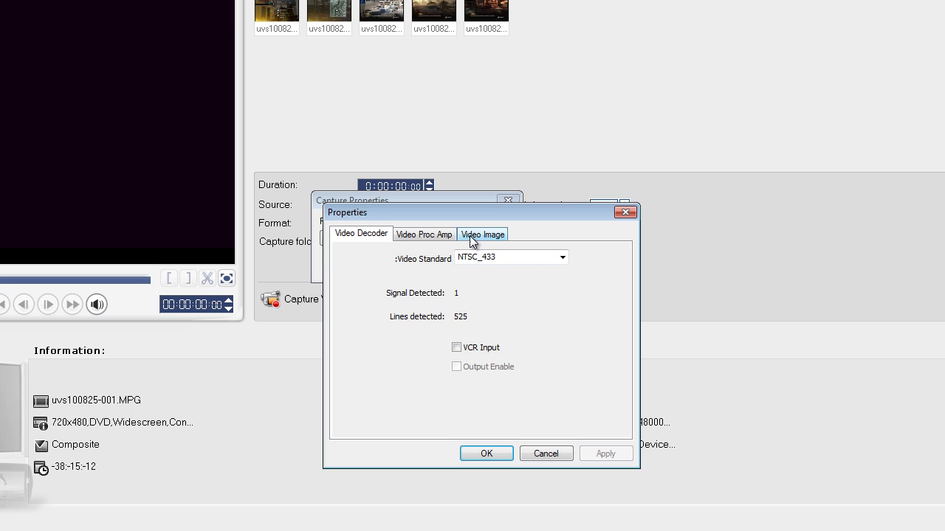
{"action": "left_click", "coordinate": [562, 257]}
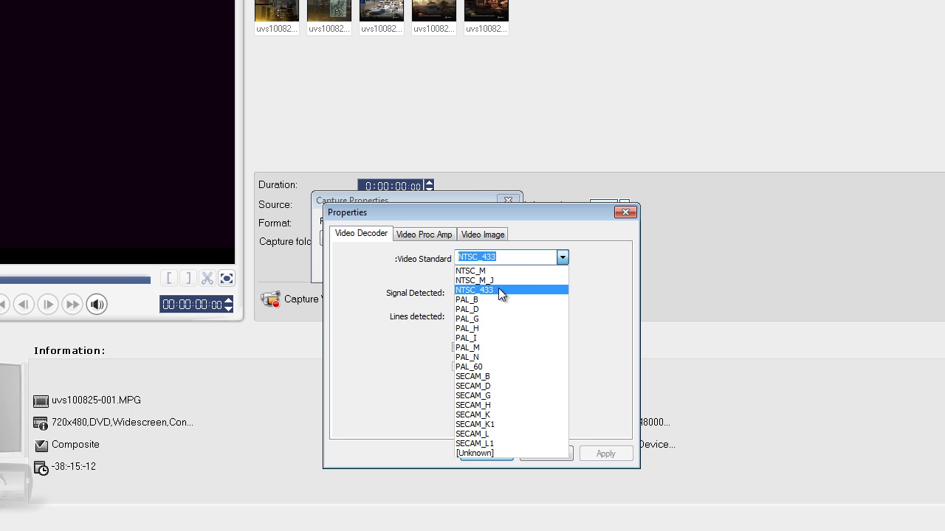
{"action": "left_click", "coordinate": [500, 288]}
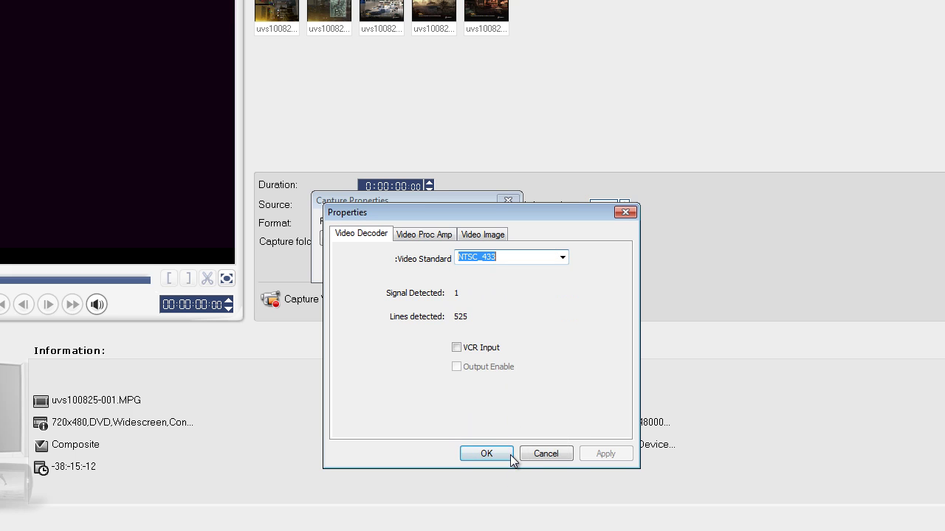
{"action": "left_click", "coordinate": [486, 454]}
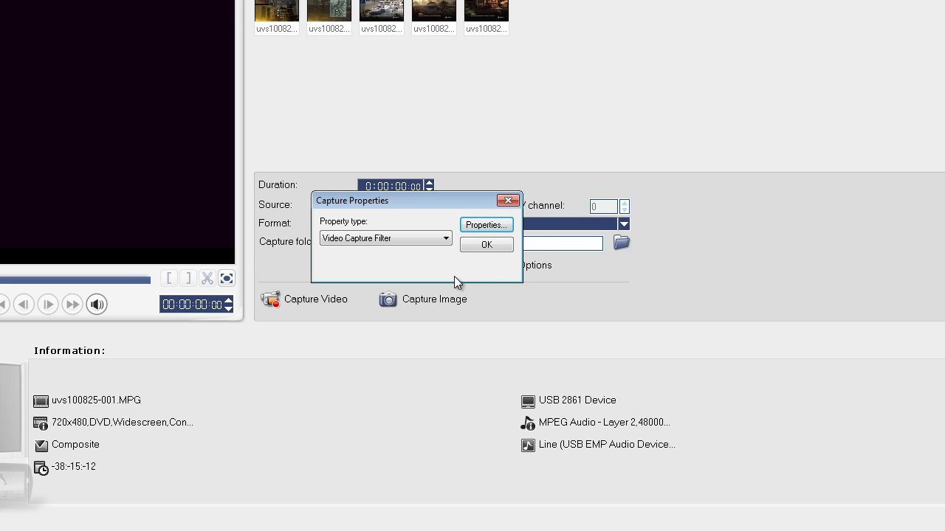
- Recheck the Video Capture Filter properties, confirming NTSC_433 stays selected
{"action": "left_click", "coordinate": [446, 238]}
{"action": "left_click", "coordinate": [486, 228]}
{"action": "left_click", "coordinate": [489, 228]}
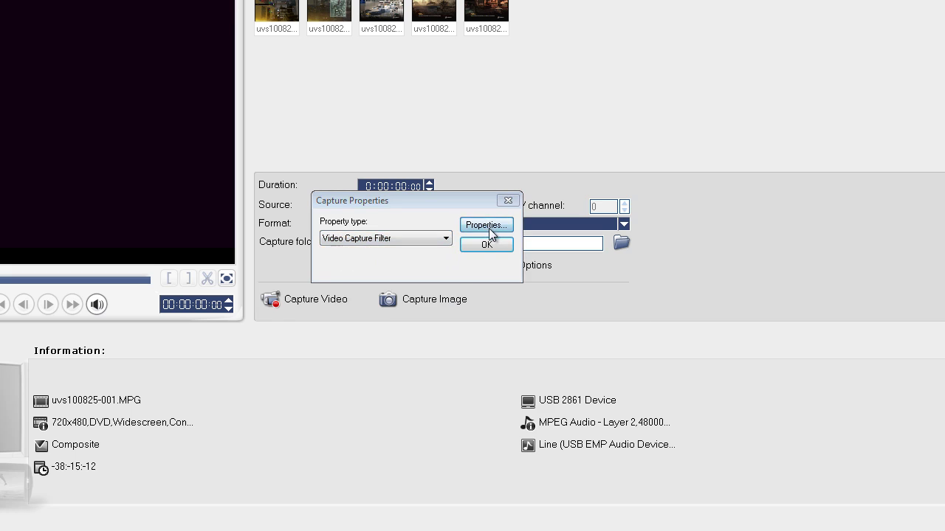
{"action": "left_click", "coordinate": [564, 257]}
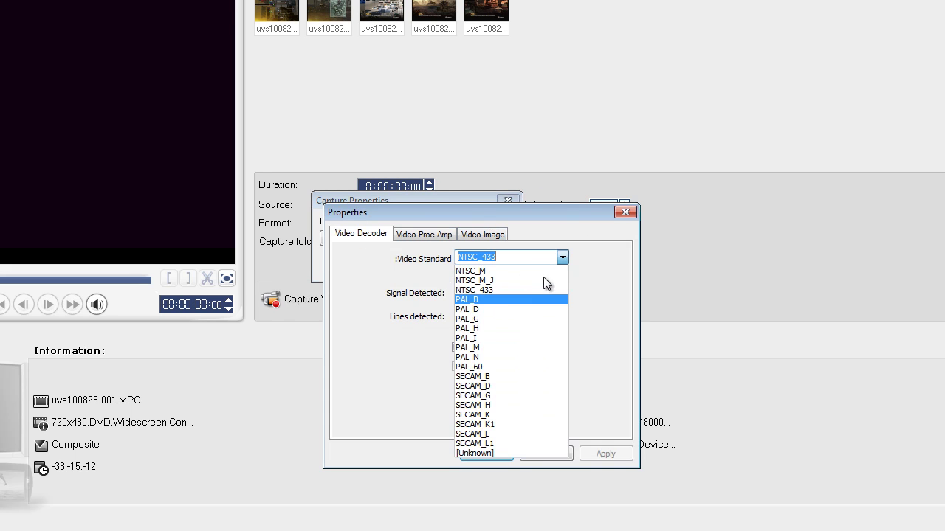
{"action": "left_click", "coordinate": [503, 289]}
{"action": "left_click", "coordinate": [487, 454]}
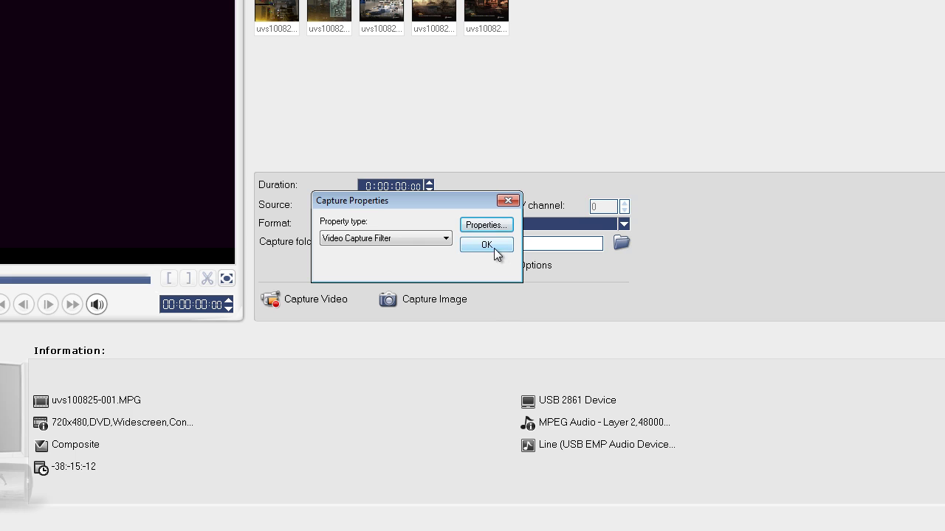
- Accept the Capture Properties dialog, returning to the panel listing uvs100825-001.MPG as 720x480 Widescreen
{"action": "left_click", "coordinate": [494, 251]}
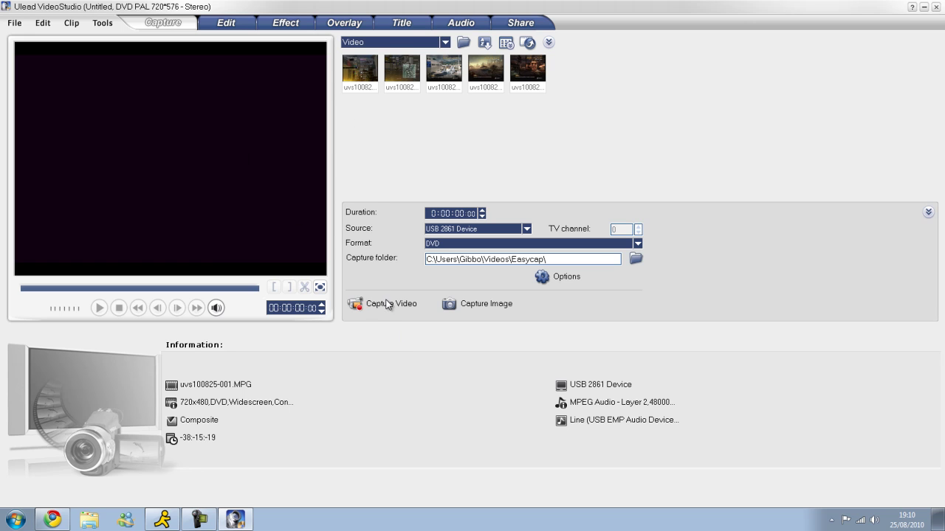
- Capture about 5 seconds of video into uvs100825-002.MPG, then stop the capture
{"action": "left_click", "coordinate": [562, 260]}
{"action": "left_click", "coordinate": [380, 304]}
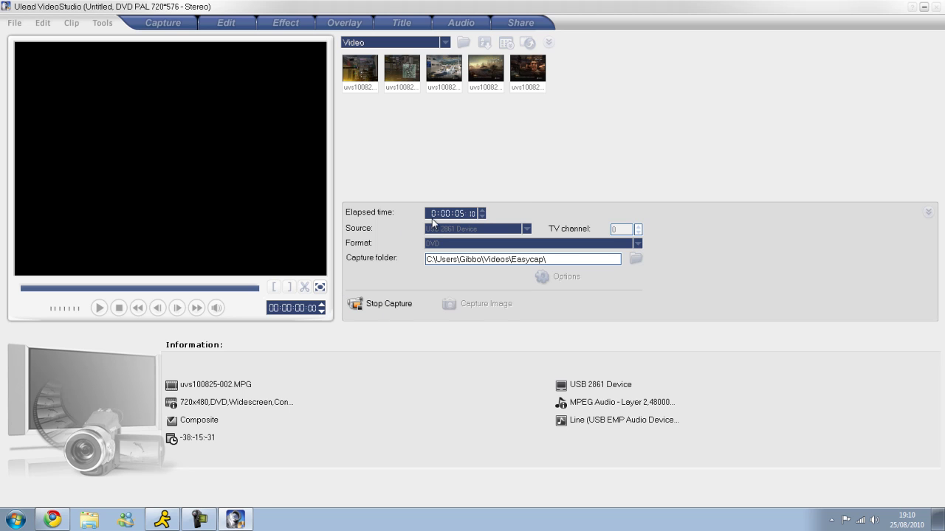
{"action": "key", "text": "Escape"}
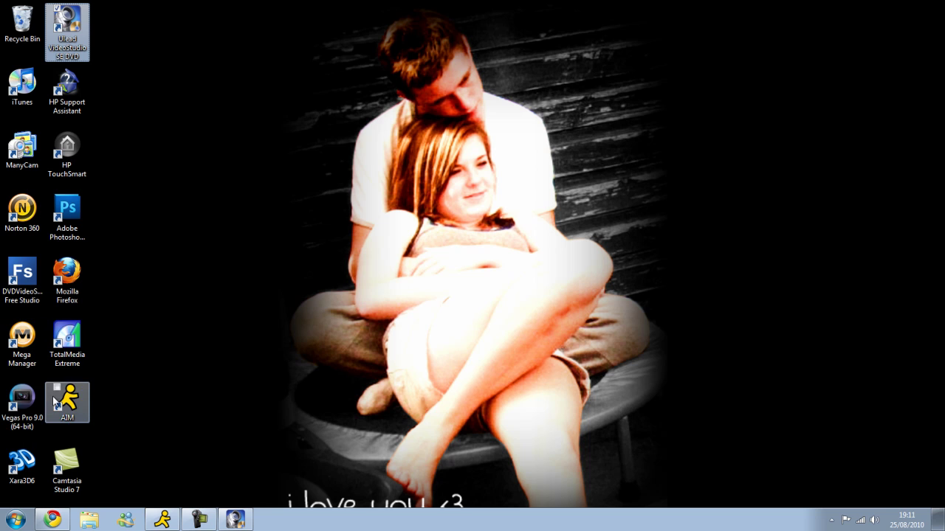
- Launch Vegas Pro 9.0 from the desktop icon and bring up its File menu
{"action": "double_click", "coordinate": [42, 415]}
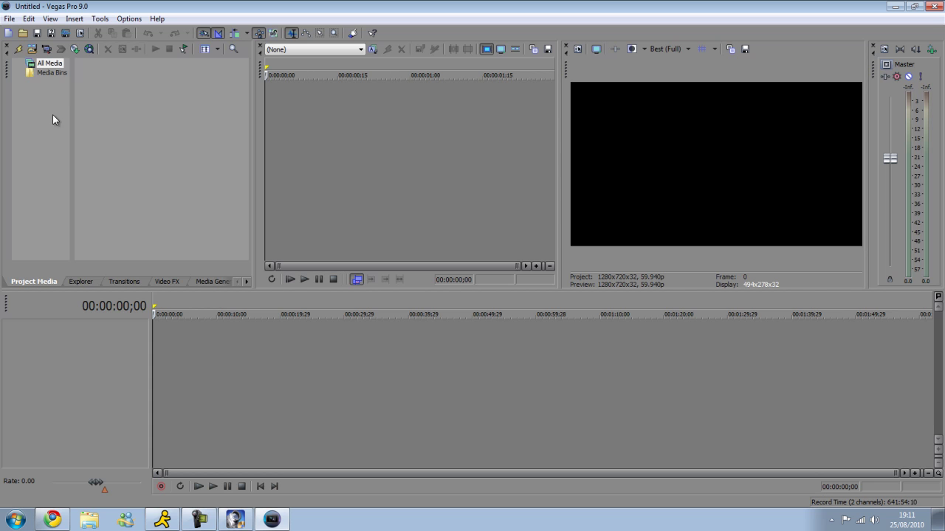
{"action": "left_click", "coordinate": [9, 11]}
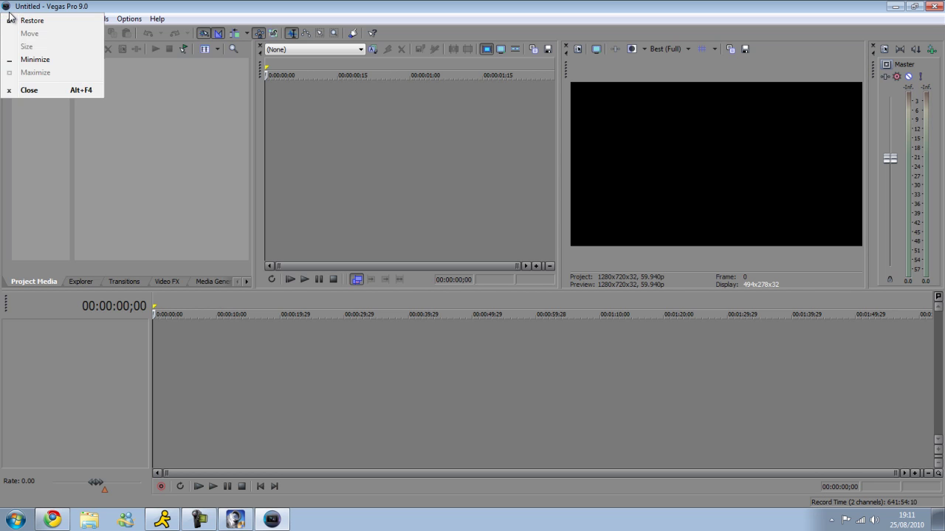
{"action": "left_click", "coordinate": [9, 12]}
{"action": "left_click", "coordinate": [10, 18]}
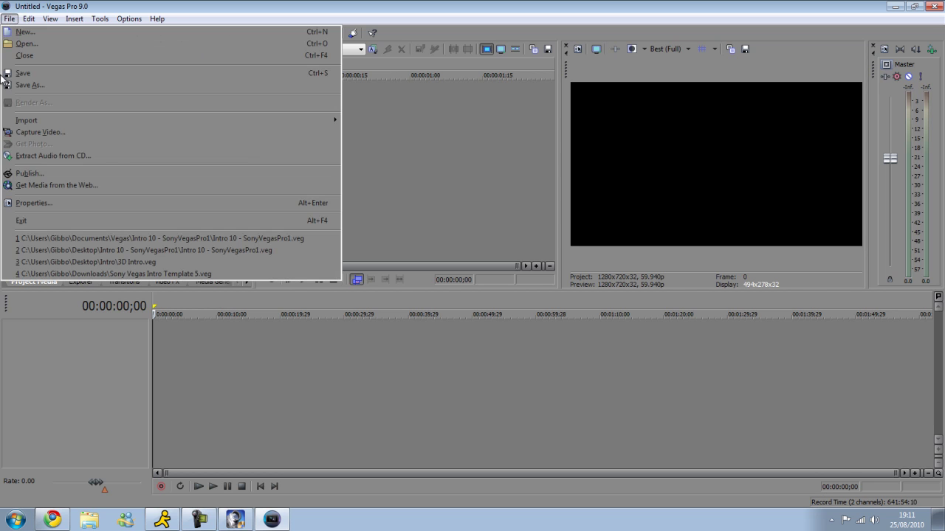
- In project properties, choose the HDV 720-30p (1280x720, 29.970 fps) template with Best rendering quality
{"action": "left_click", "coordinate": [67, 203]}
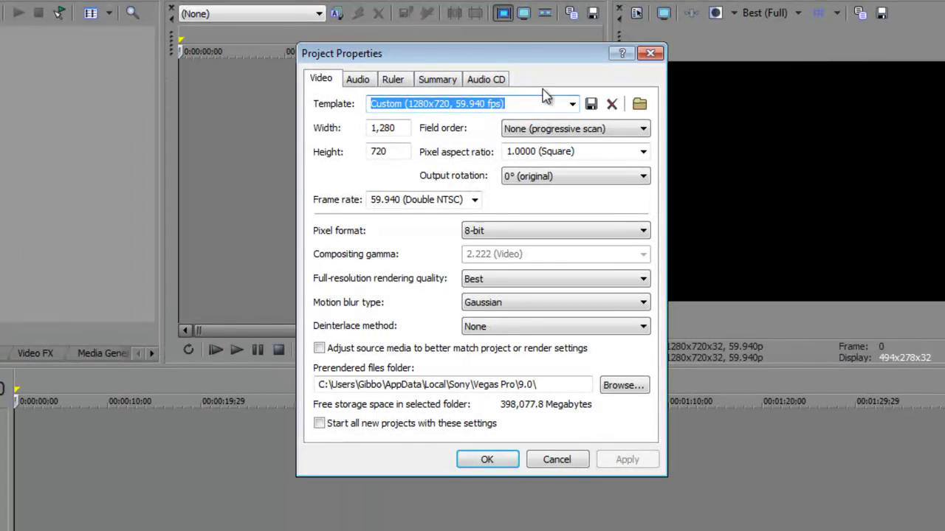
{"action": "left_click", "coordinate": [572, 103]}
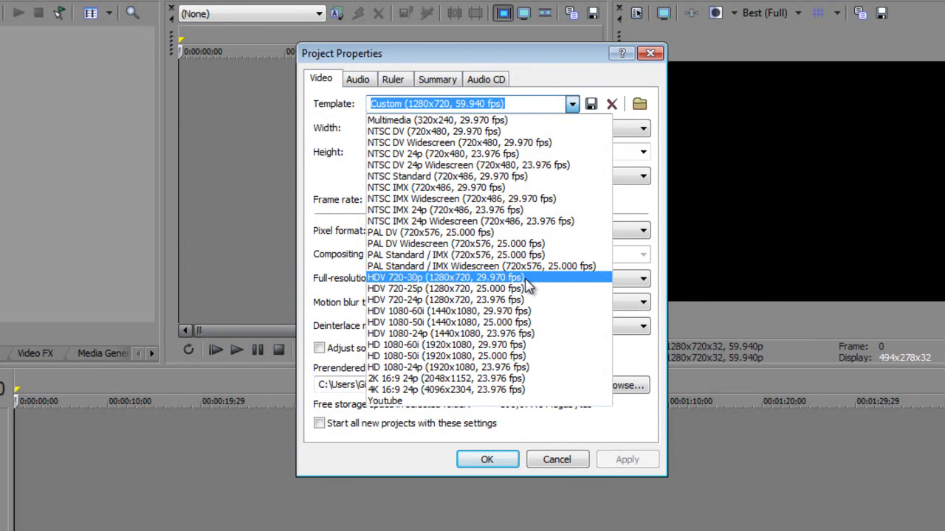
{"action": "left_click", "coordinate": [529, 285]}
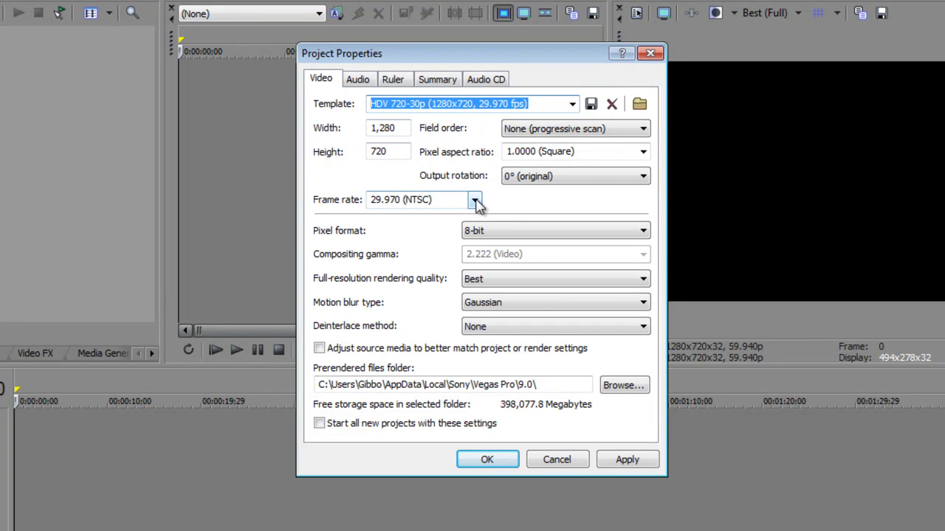
{"action": "left_click", "coordinate": [506, 283]}
{"action": "left_click", "coordinate": [507, 279]}
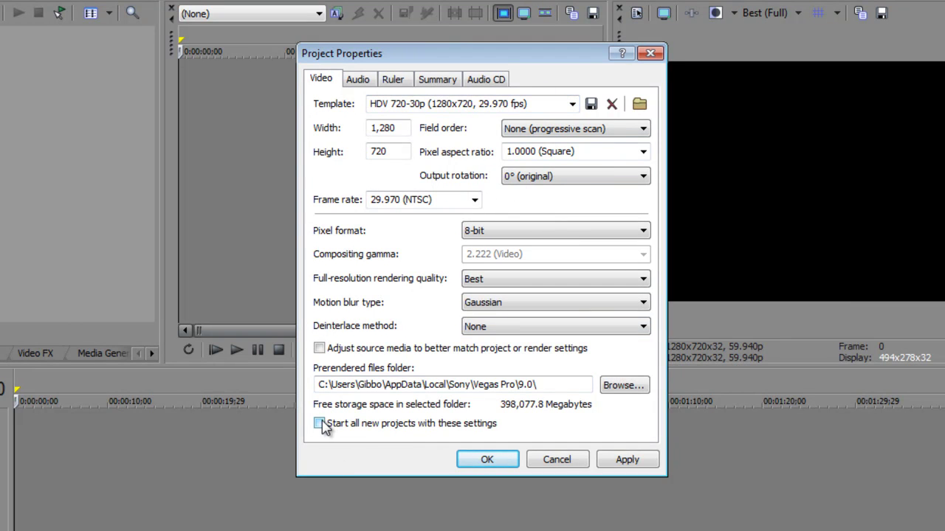
{"action": "left_click", "coordinate": [359, 79]}
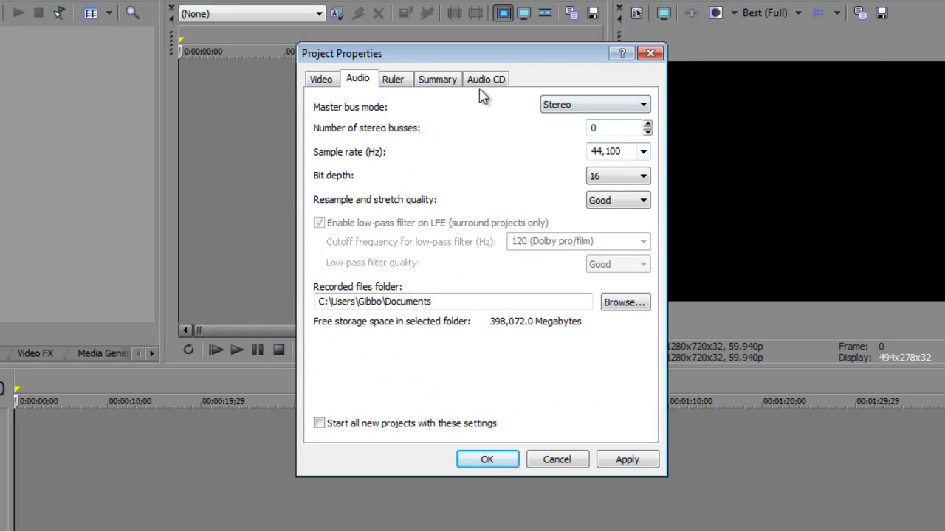
{"action": "left_click", "coordinate": [322, 79]}
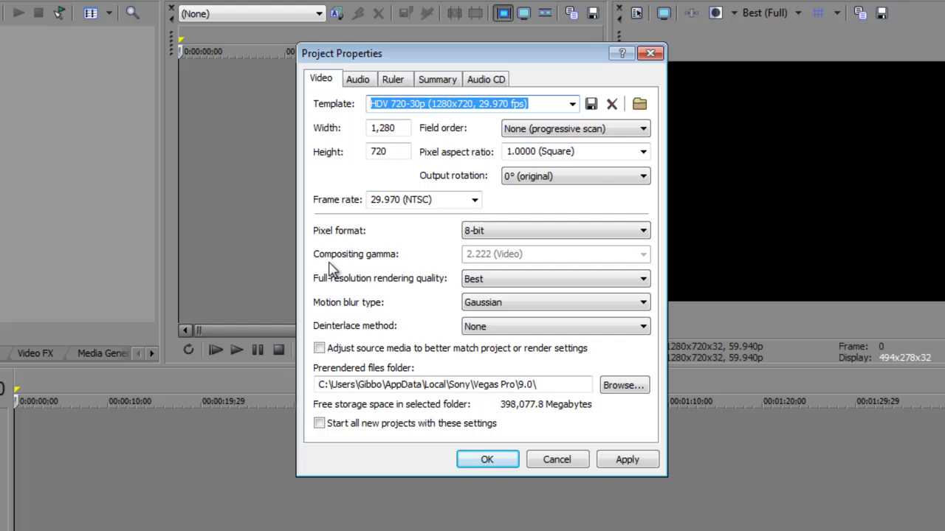
- Switch to the Youtube template, make it the default for all new projects, and apply
{"action": "type", "text": "eyfowe"}
{"action": "key", "text": "BackSpace"}
{"action": "key", "text": "BackSpace"}
{"action": "key", "text": "BackSpace"}
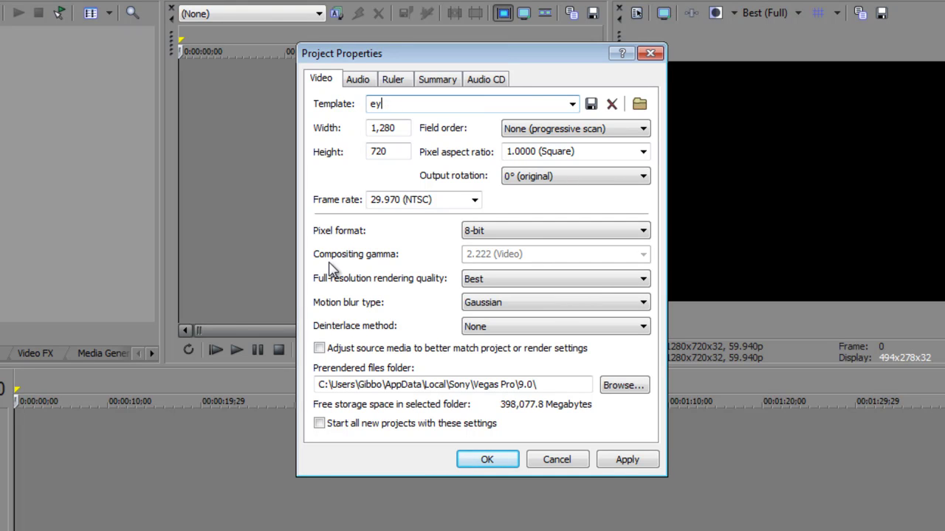
{"action": "left_click", "coordinate": [573, 104]}
{"action": "left_click", "coordinate": [436, 400]}
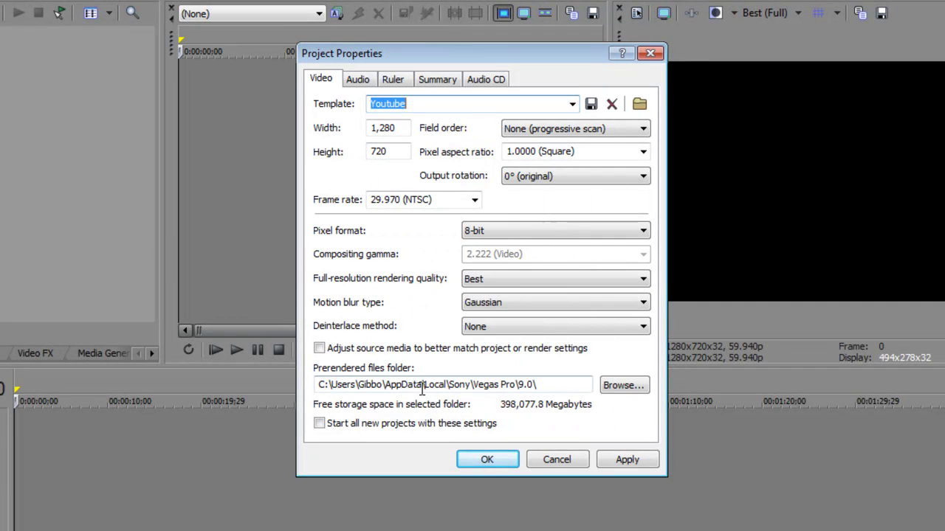
{"action": "left_click", "coordinate": [319, 424]}
{"action": "left_click", "coordinate": [365, 80]}
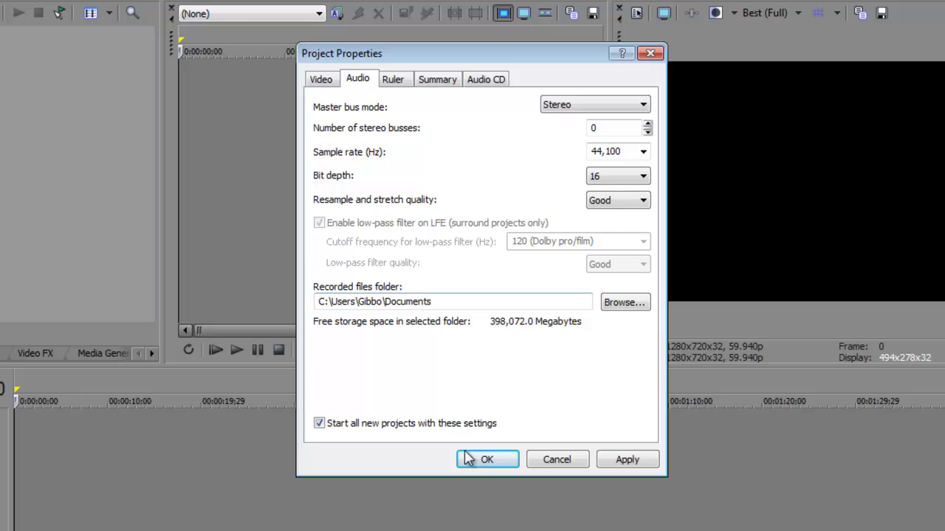
{"action": "left_click", "coordinate": [330, 77]}
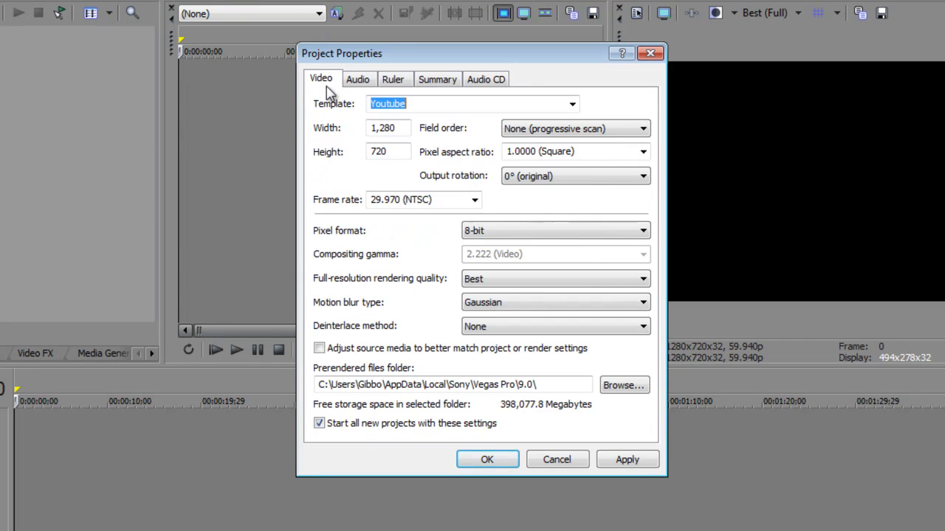
{"action": "left_click", "coordinate": [502, 460]}
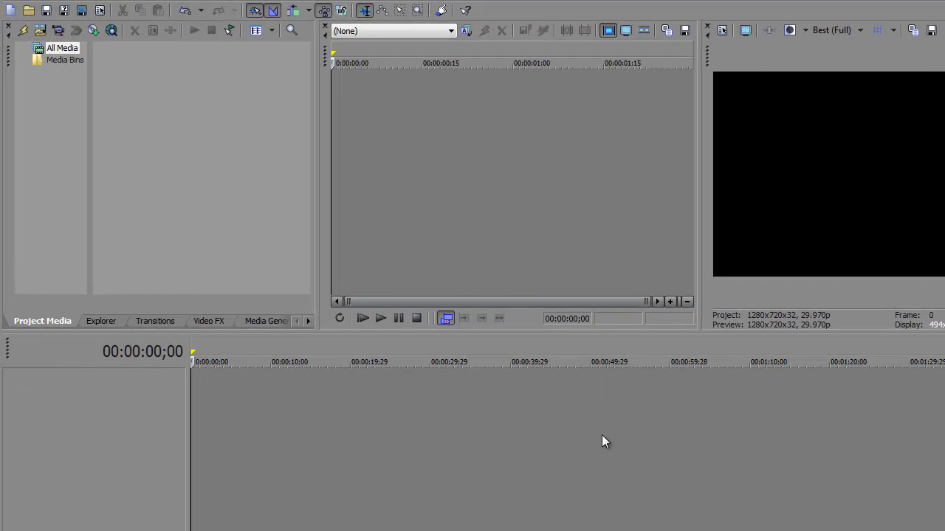
- Import the uvs100825-002 clip from the Videos\Easycap folder via File > Import > Media
{"action": "left_click", "coordinate": [22, 1]}
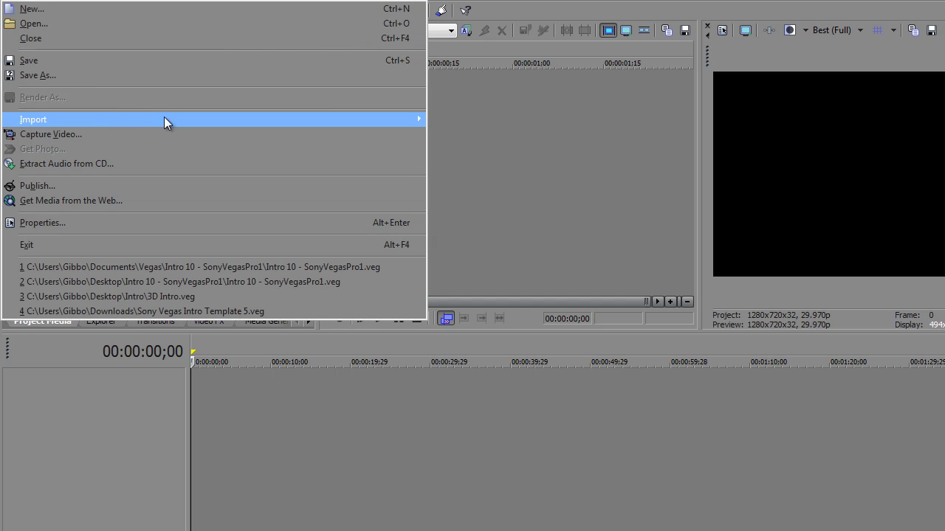
{"action": "mouse_move", "coordinate": [411, 124]}
{"action": "left_click", "coordinate": [456, 120]}
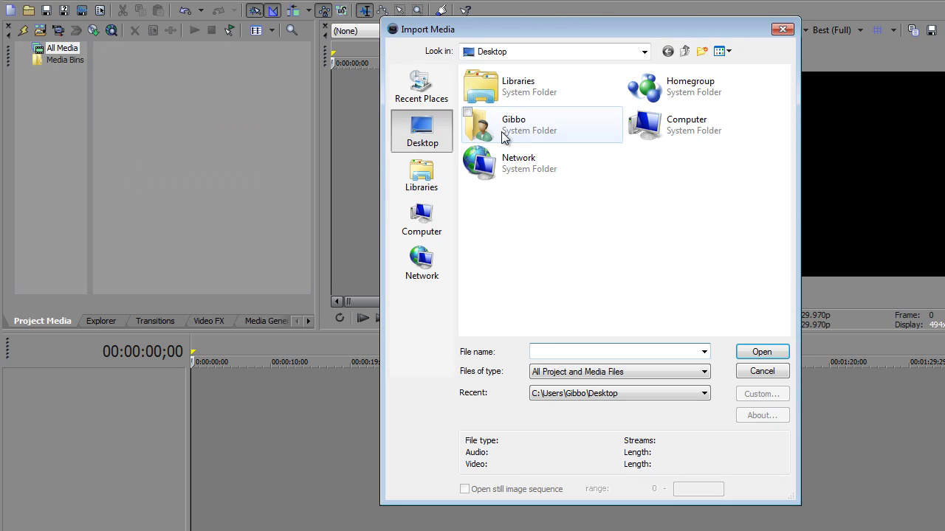
{"action": "double_click", "coordinate": [525, 133]}
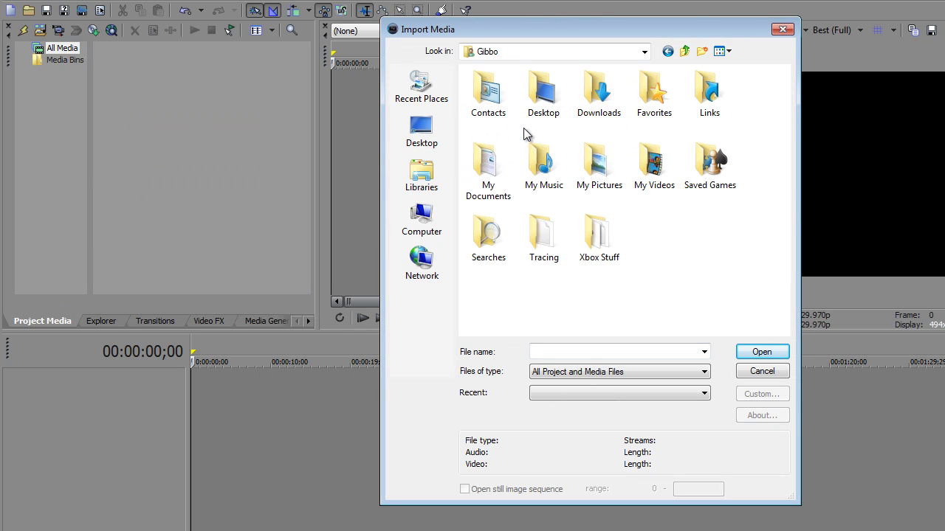
{"action": "left_click", "coordinate": [662, 177]}
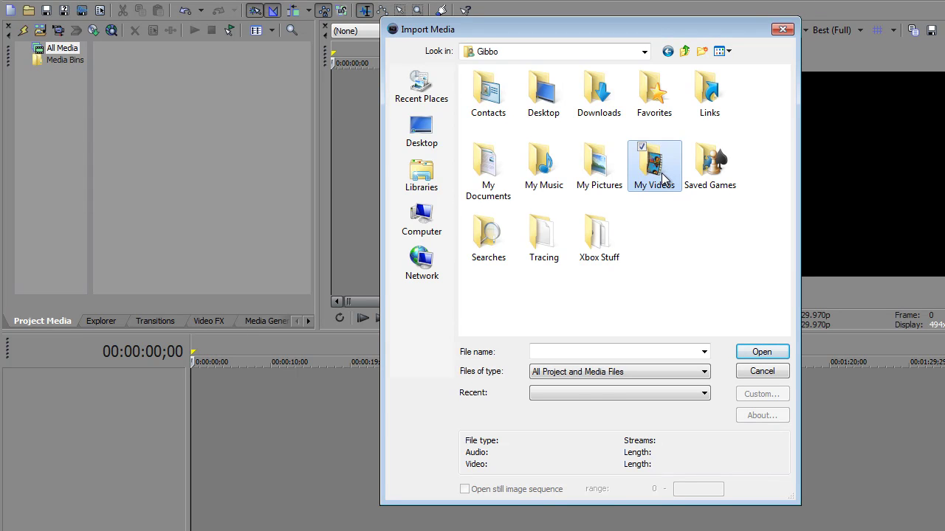
{"action": "double_click", "coordinate": [662, 177]}
{"action": "double_click", "coordinate": [513, 130]}
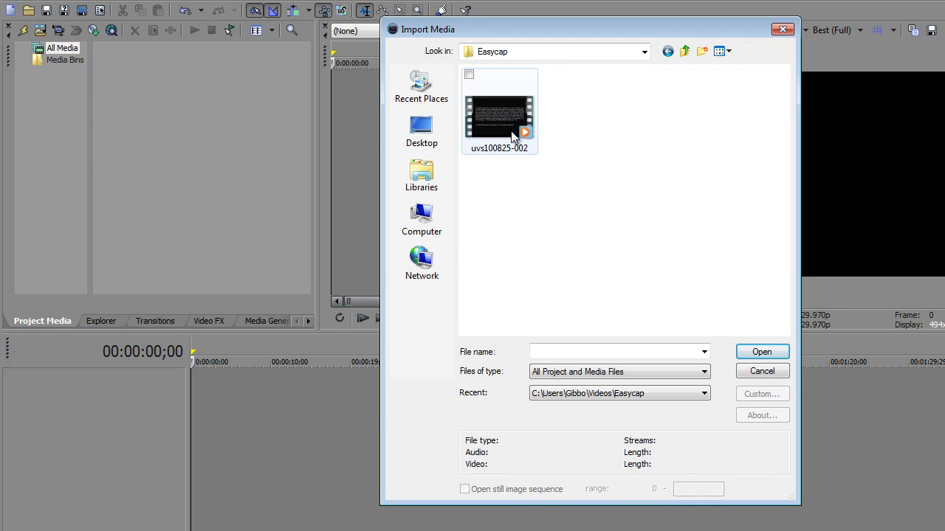
{"action": "left_click", "coordinate": [514, 136]}
{"action": "left_click", "coordinate": [762, 352]}
- Place the clip at the start of the timeline and browse the Video FX list
{"action": "left_click_drag", "start_coordinate": [151, 105], "coordinate": [201, 399]}
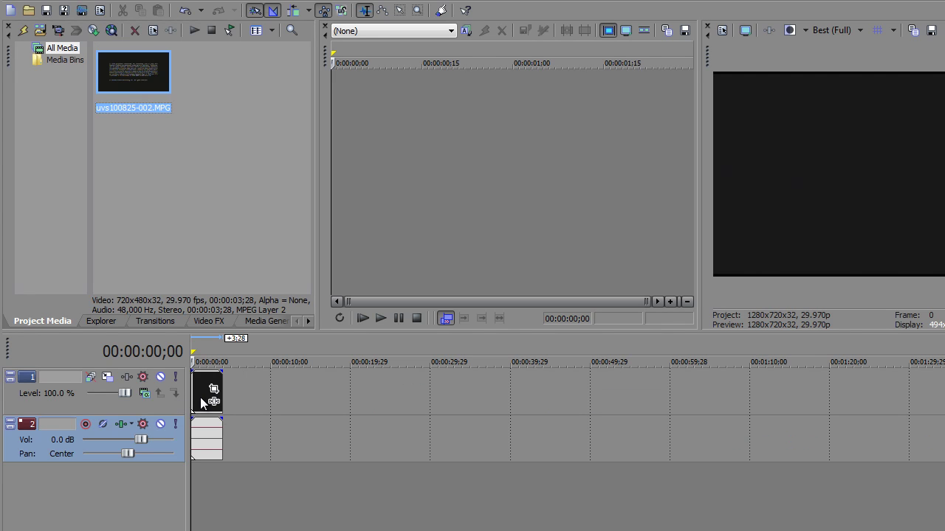
{"action": "left_click", "coordinate": [201, 398]}
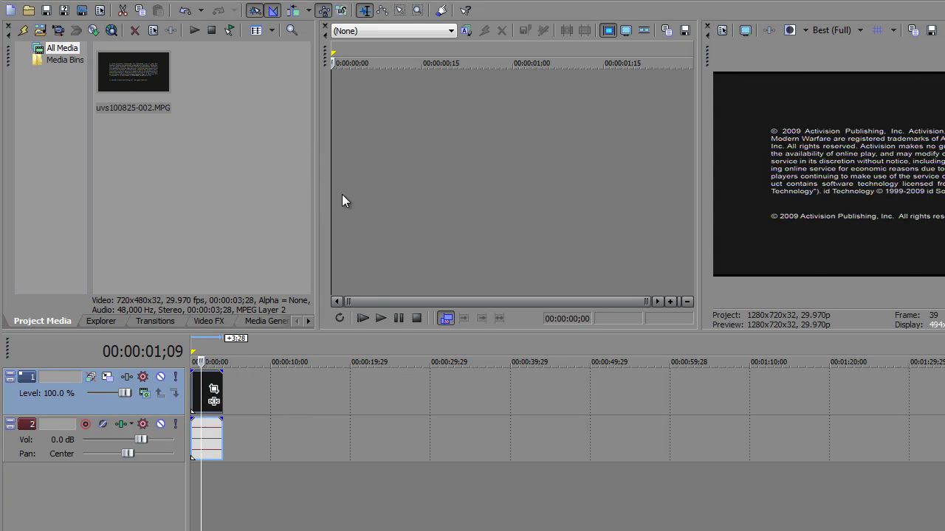
{"action": "left_click", "coordinate": [209, 321]}
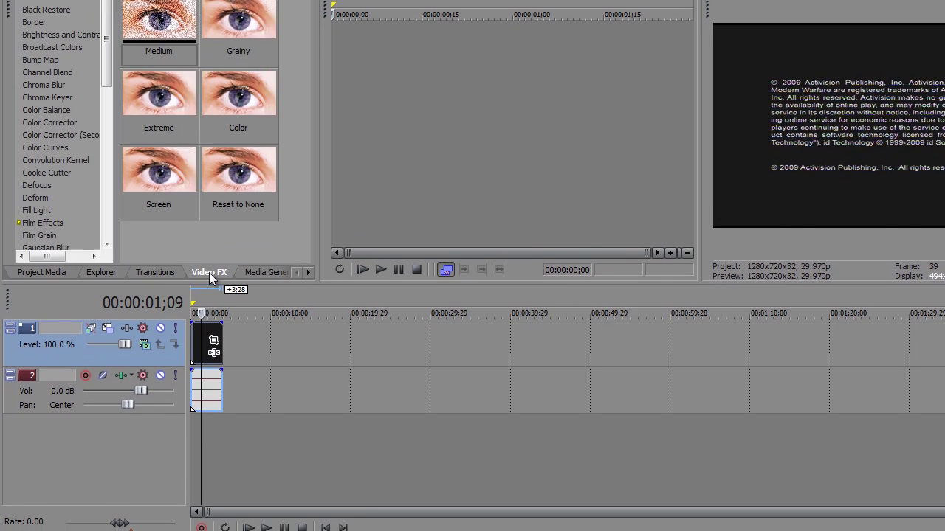
{"action": "left_click", "coordinate": [74, 46]}
{"action": "left_click", "coordinate": [62, 71]}
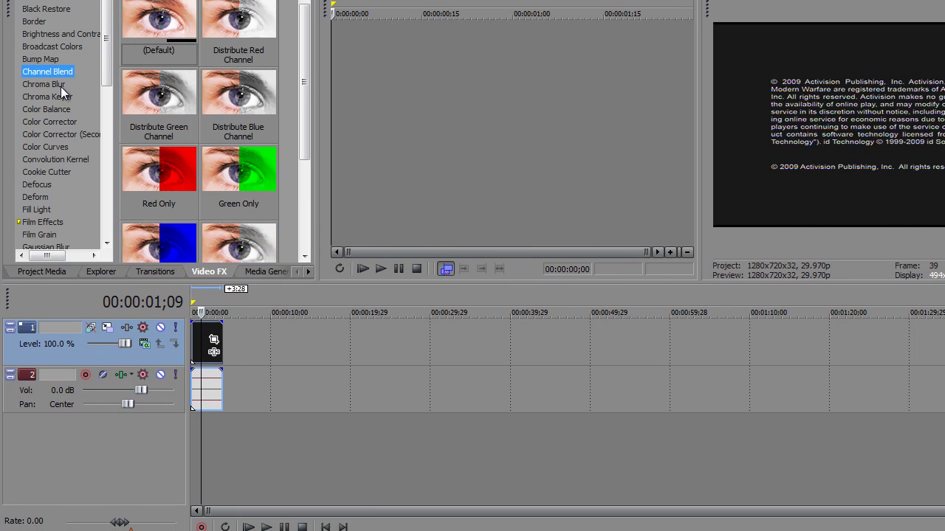
{"action": "left_click", "coordinate": [62, 98]}
- Apply the Color Corrector xbox preset (saturation 1.164, gain 1.164, offset -18.6) to the clip
{"action": "left_click", "coordinate": [65, 109]}
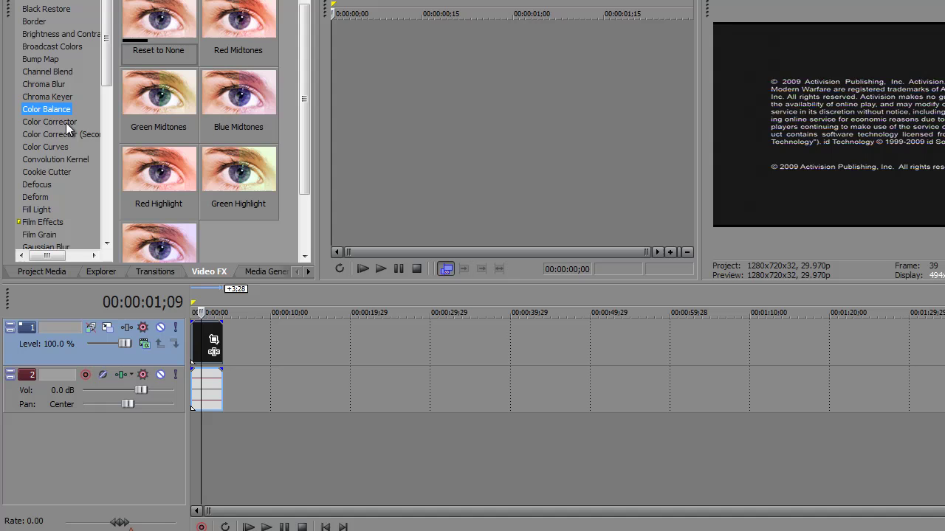
{"action": "left_click", "coordinate": [66, 123]}
{"action": "mouse_move", "coordinate": [303, 73]}
{"action": "left_mouse_down"}
{"action": "mouse_move", "coordinate": [292, 170]}
{"action": "mouse_move", "coordinate": [303, 65]}
{"action": "left_mouse_up"}
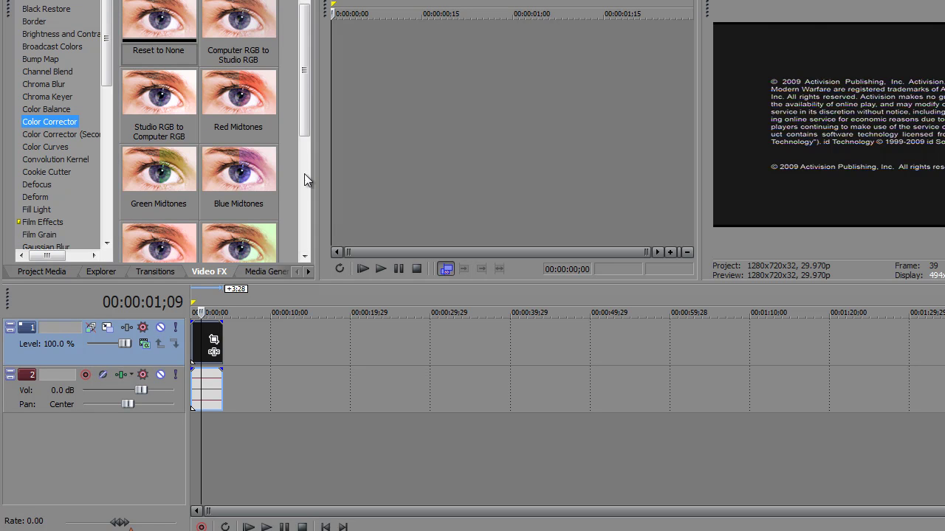
{"action": "left_click_drag", "start_coordinate": [301, 133], "coordinate": [309, 226]}
{"action": "left_click_drag", "start_coordinate": [158, 236], "coordinate": [201, 338]}
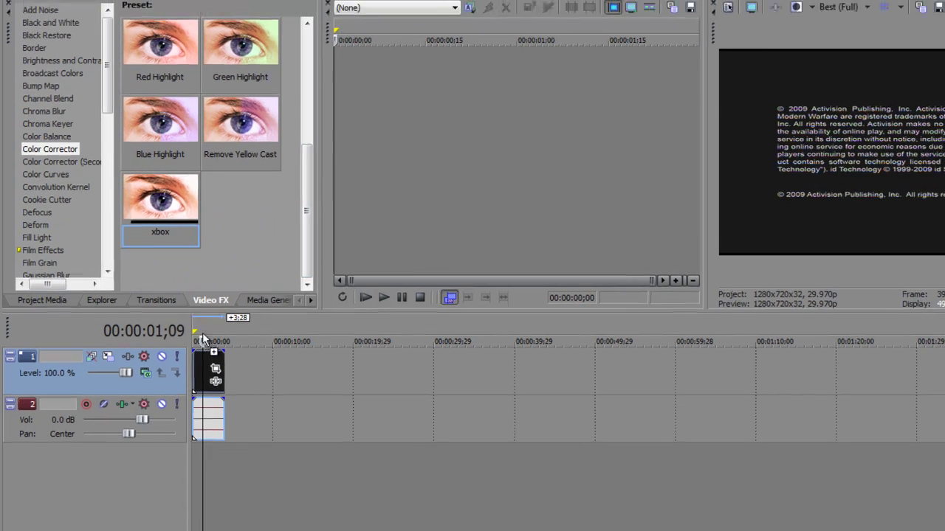
{"action": "left_click_drag", "start_coordinate": [207, 425], "coordinate": [209, 427]}
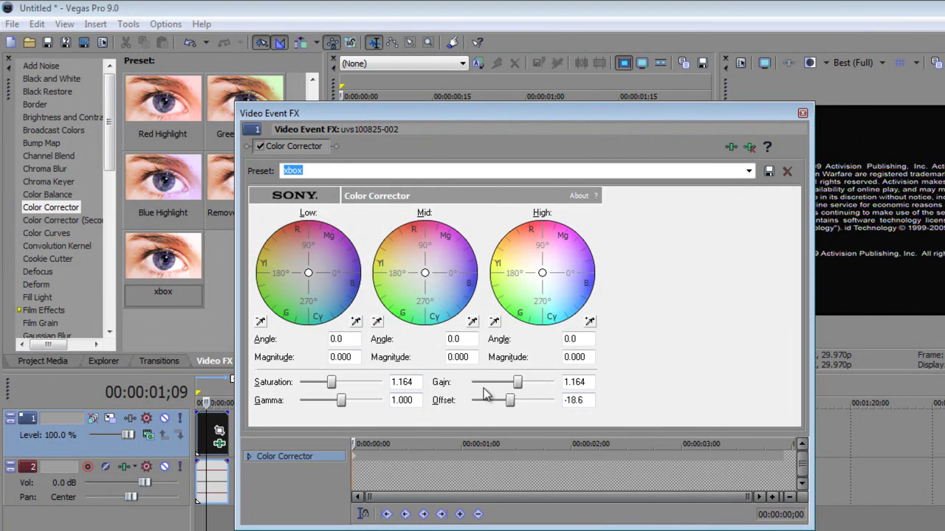
{"action": "left_click", "coordinate": [802, 113]}
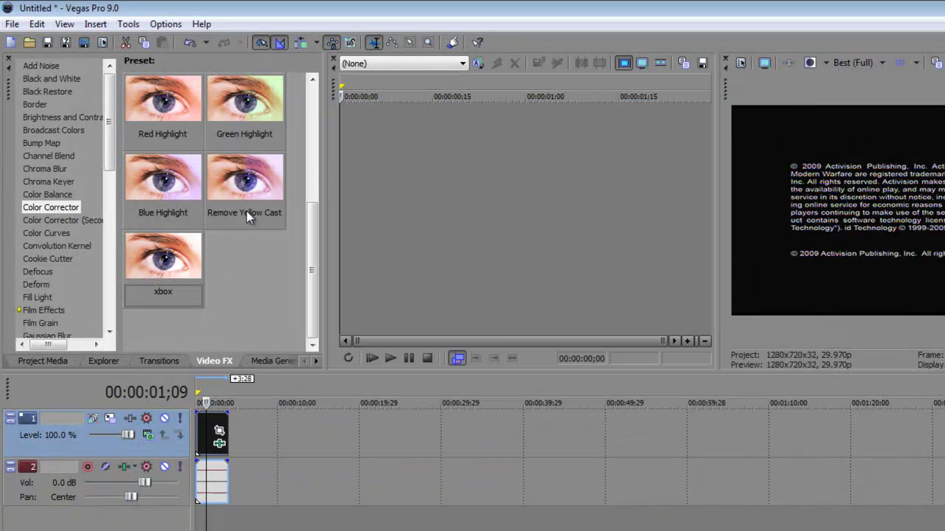
- Add the Color Curves xbox preset to the clip and ease the top-right point of its RGB curve
{"action": "left_click", "coordinate": [77, 232]}
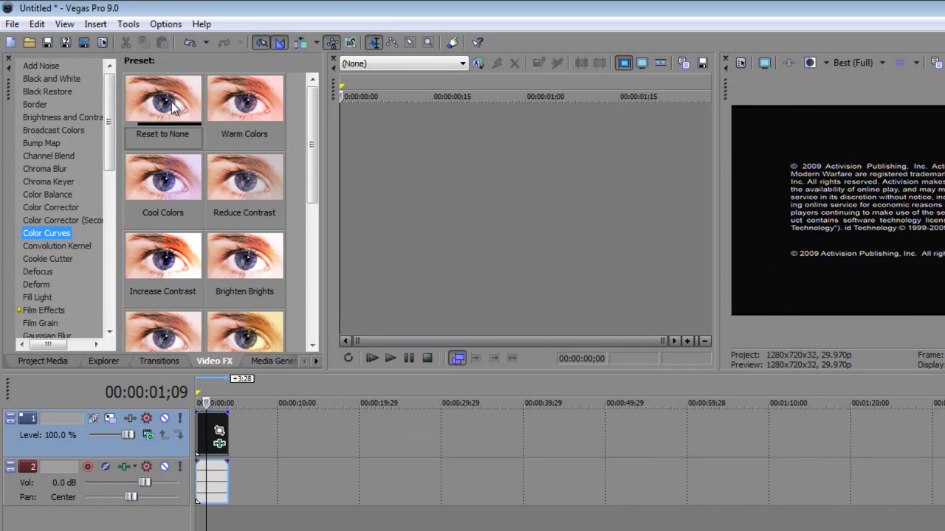
{"action": "left_click_drag", "start_coordinate": [311, 147], "coordinate": [206, 428]}
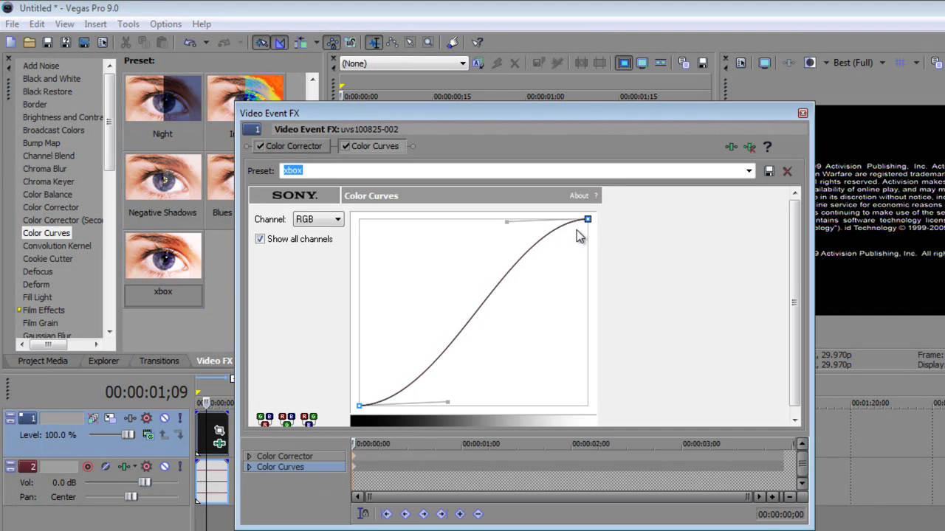
{"action": "mouse_move", "coordinate": [508, 221]}
{"action": "left_mouse_down"}
{"action": "mouse_move", "coordinate": [556, 225]}
{"action": "mouse_move", "coordinate": [492, 215]}
{"action": "mouse_move", "coordinate": [455, 243]}
{"action": "mouse_move", "coordinate": [525, 221]}
{"action": "left_mouse_up"}
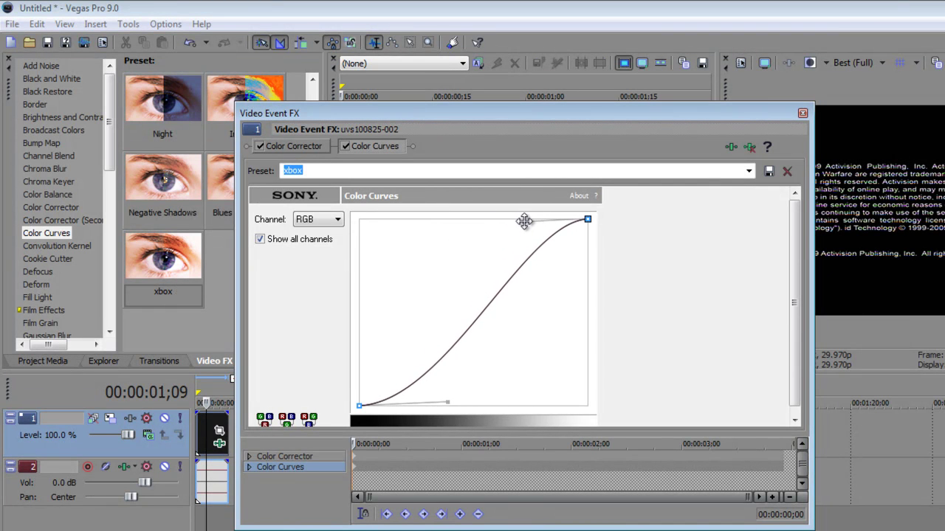
{"action": "left_click", "coordinate": [802, 114]}
{"action": "left_click_drag", "start_coordinate": [111, 127], "coordinate": [112, 253]}
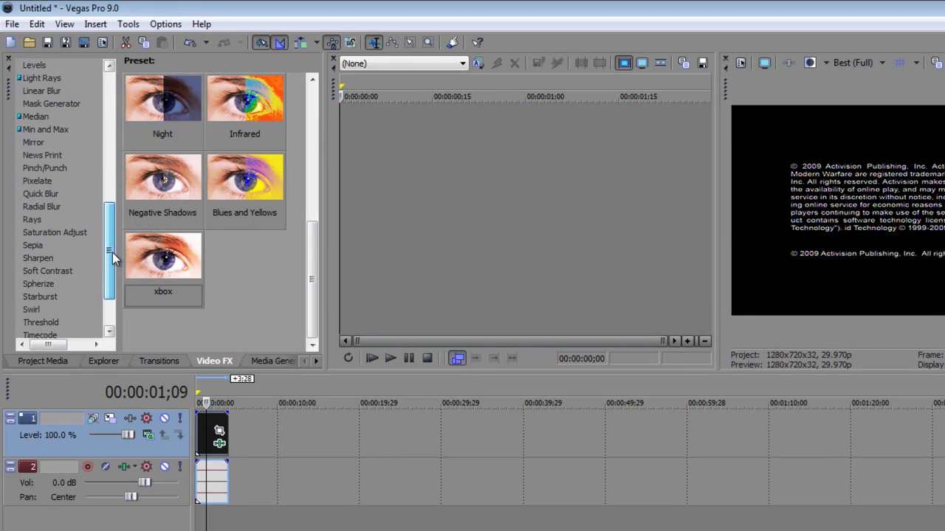
- Apply the Saturation Adjust xbox preset to the clip
{"action": "left_click", "coordinate": [87, 232]}
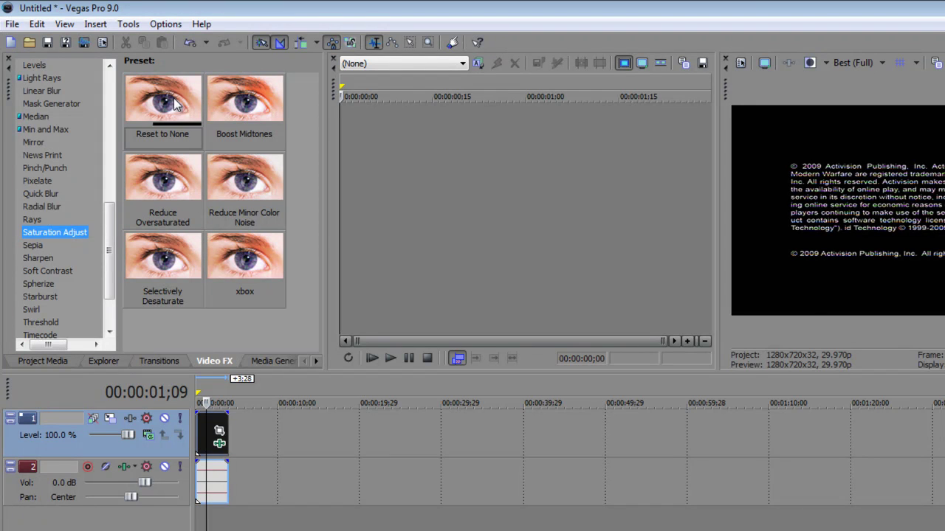
{"action": "left_click_drag", "start_coordinate": [244, 256], "coordinate": [201, 436]}
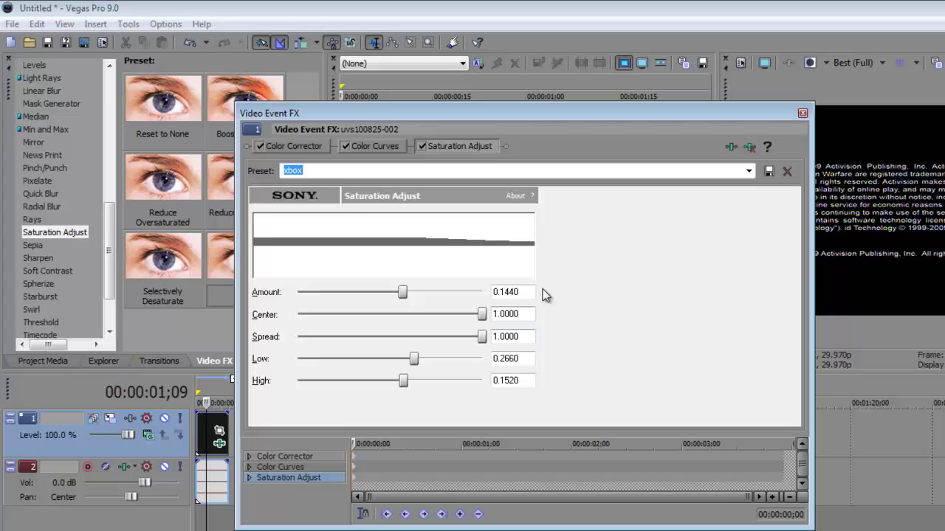
{"action": "left_click", "coordinate": [802, 114]}
- Add the Sharpen effect (amount 0.000) to the track-1 clip
{"action": "left_click_drag", "start_coordinate": [114, 227], "coordinate": [112, 232]}
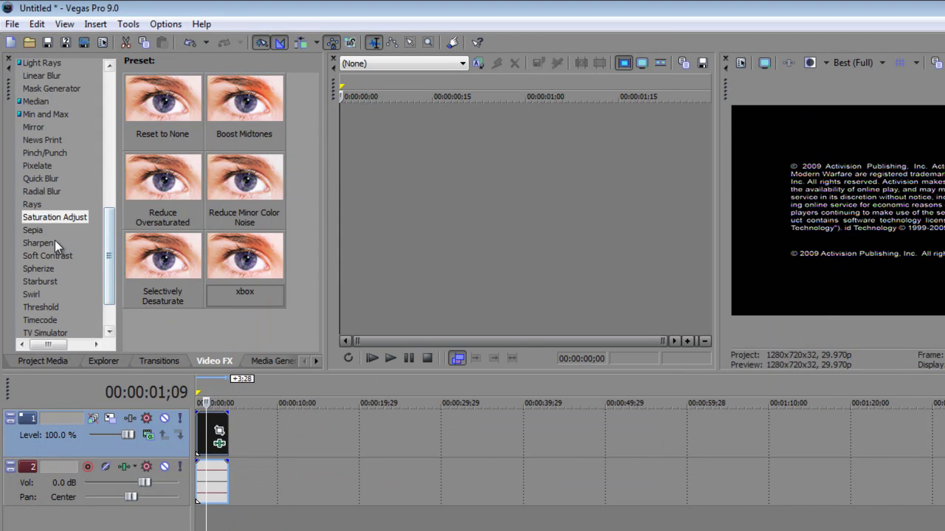
{"action": "left_click_drag", "start_coordinate": [55, 243], "coordinate": [193, 318]}
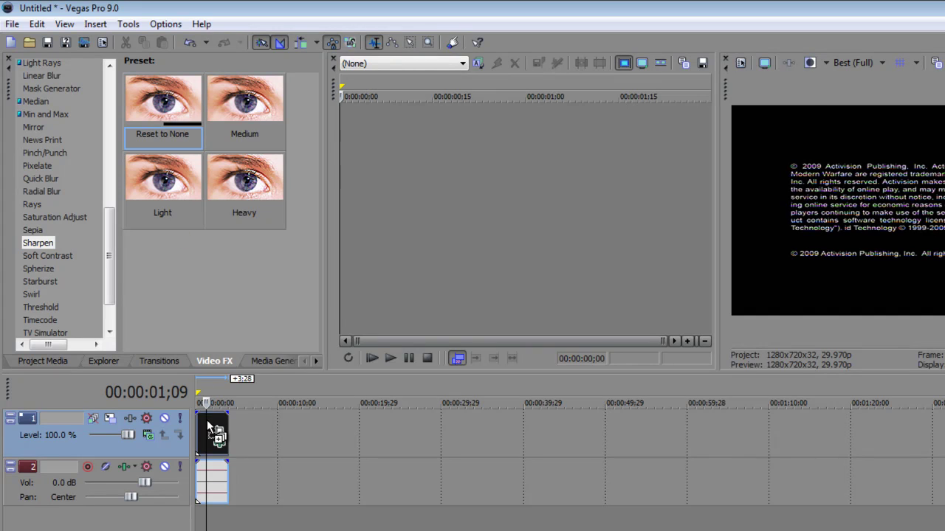
{"action": "left_click_drag", "start_coordinate": [211, 429], "coordinate": [212, 431]}
{"action": "left_click", "coordinate": [803, 113]}
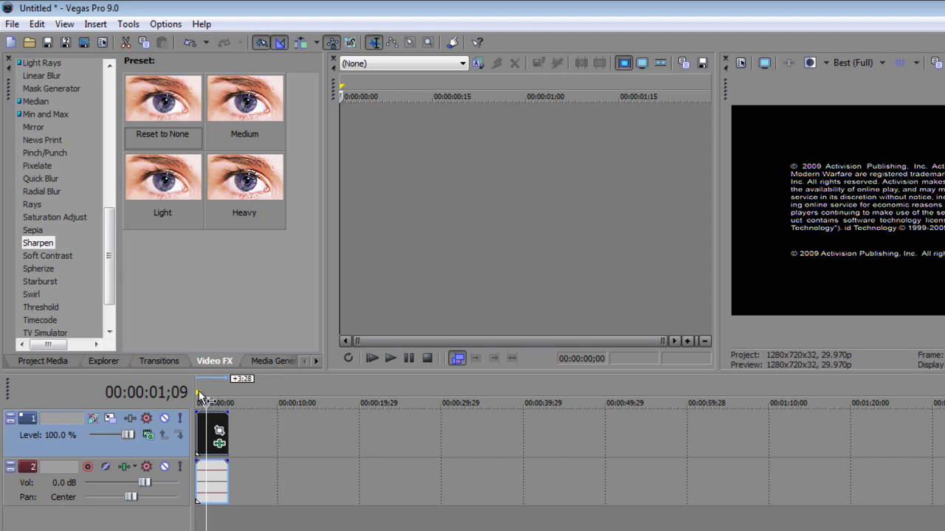
- Mark a loop region from the clip start and open File > Render As
{"action": "left_click_drag", "start_coordinate": [198, 399], "coordinate": [228, 393]}
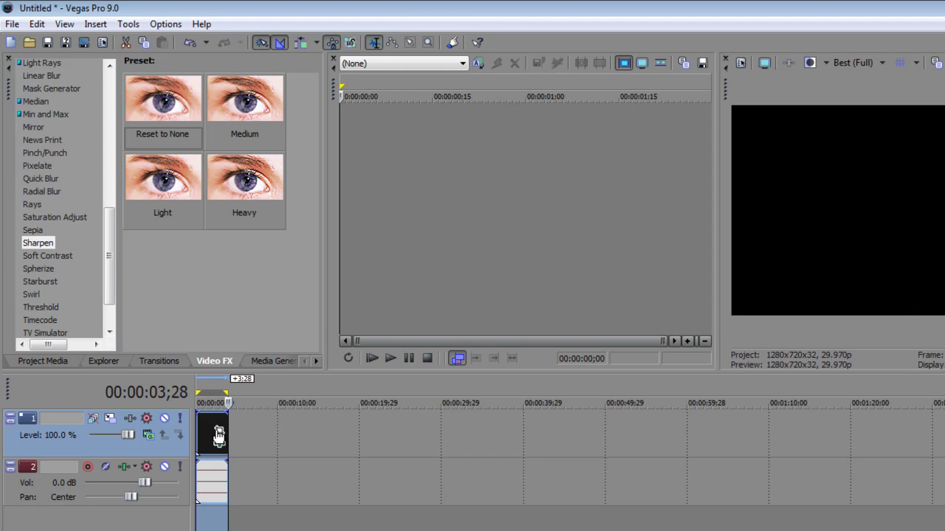
{"action": "left_click", "coordinate": [11, 24]}
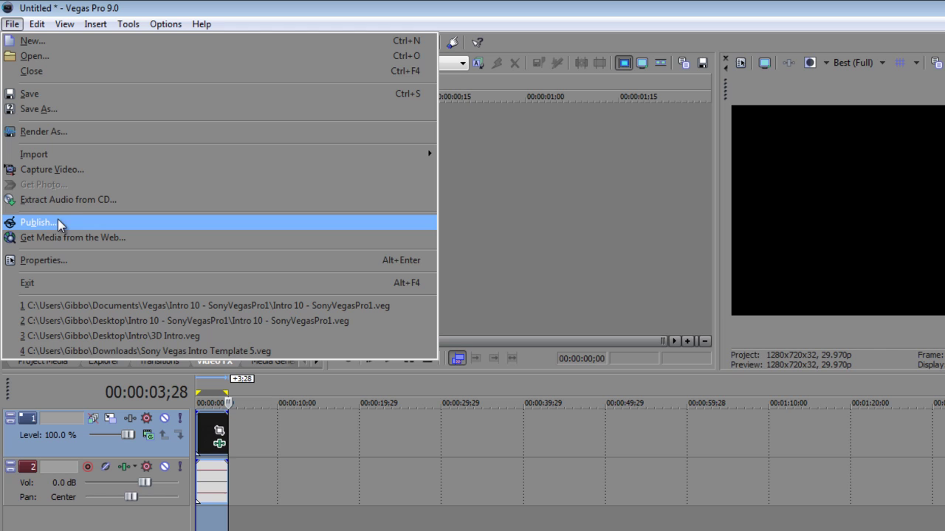
{"action": "left_click", "coordinate": [71, 133]}
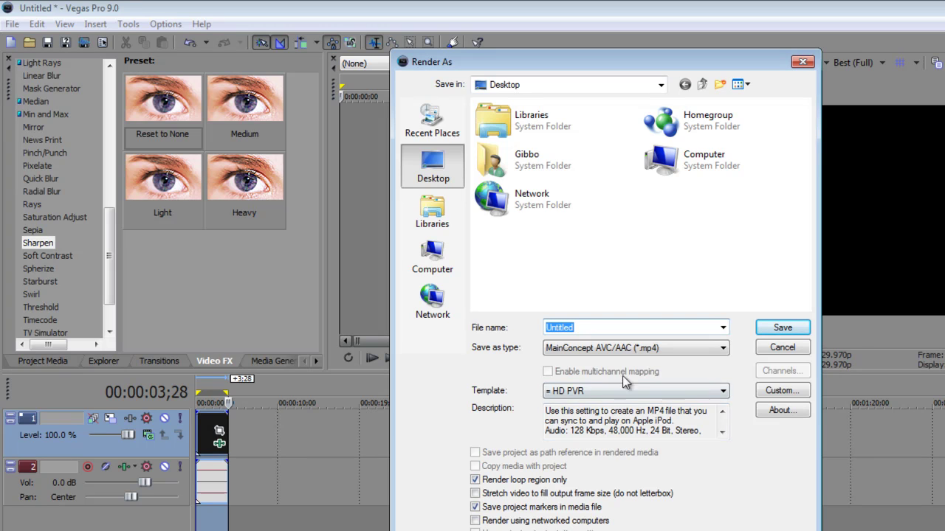
- Set the render output to Windows Media Video V11 (*.wmv) with the Youtube Settings template
{"action": "left_click", "coordinate": [632, 348]}
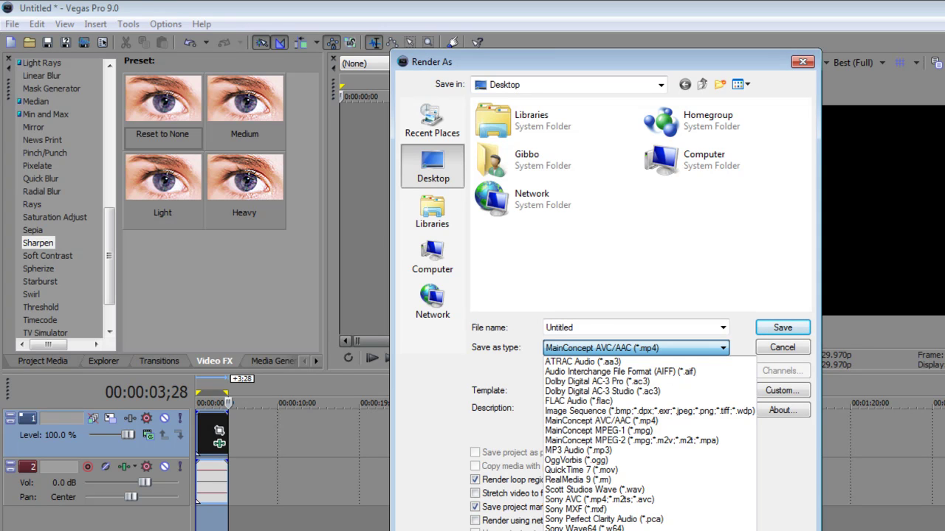
{"action": "left_click", "coordinate": [590, 530]}
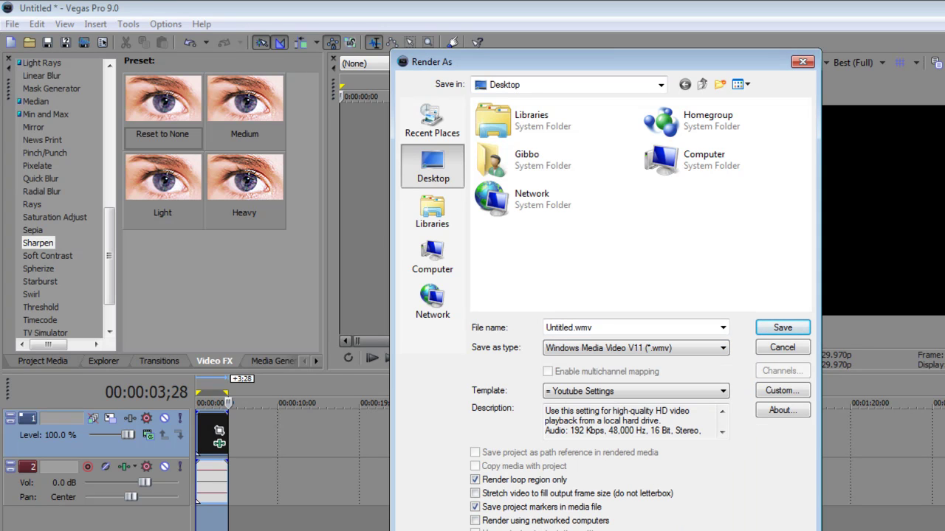
{"action": "left_click", "coordinate": [647, 395]}
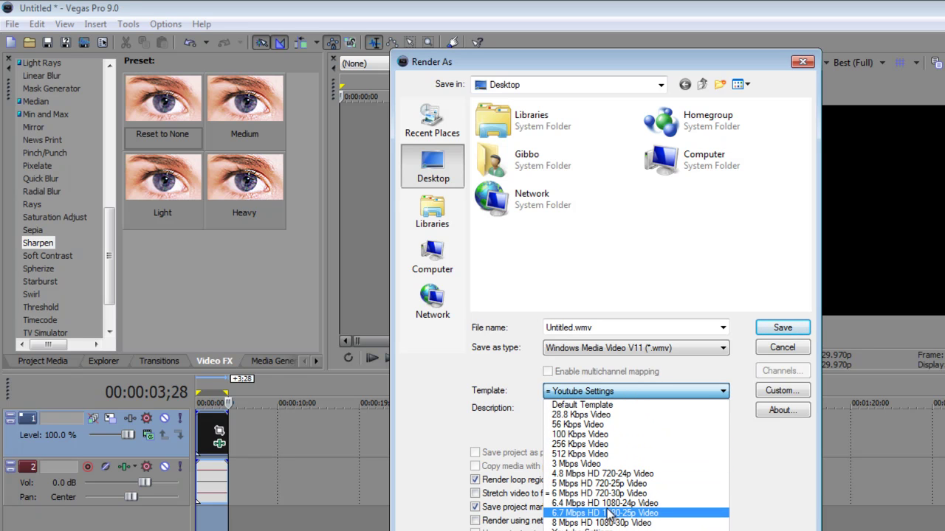
{"action": "left_click", "coordinate": [641, 493]}
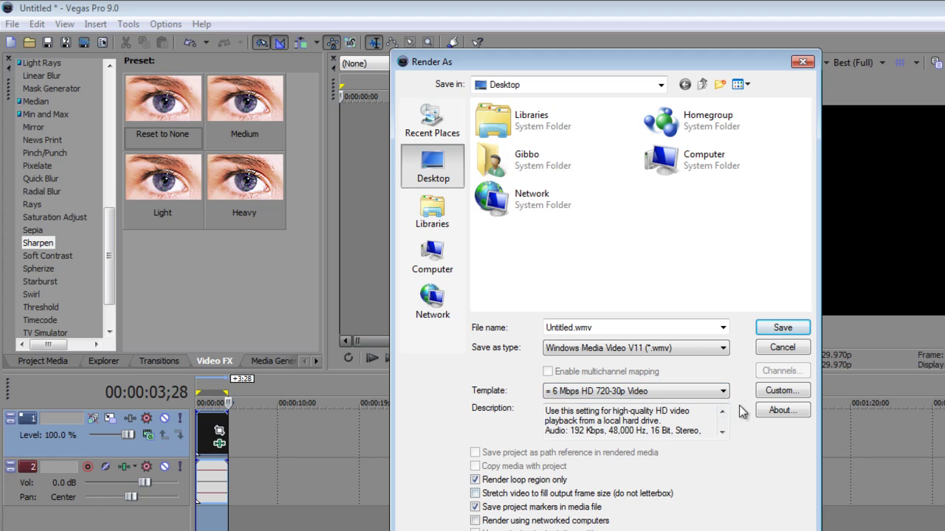
{"action": "left_click", "coordinate": [722, 392]}
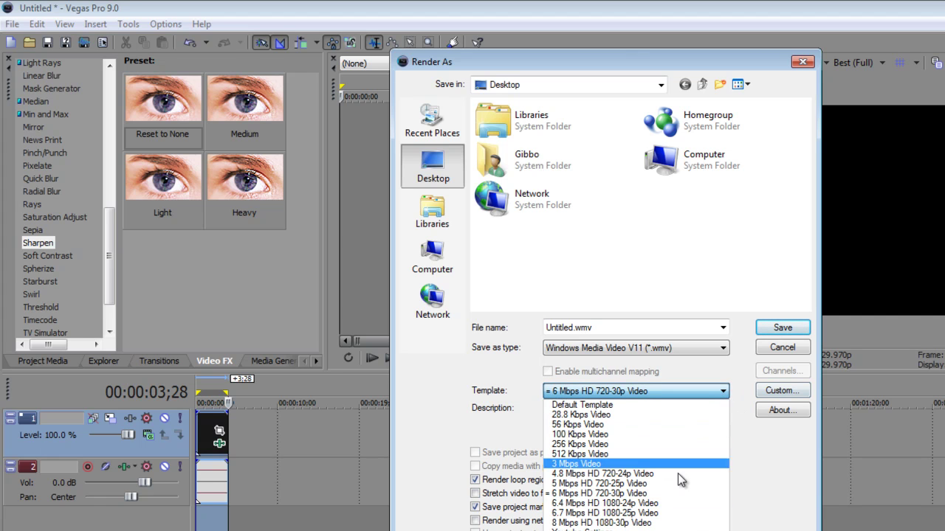
{"action": "left_click", "coordinate": [655, 530]}
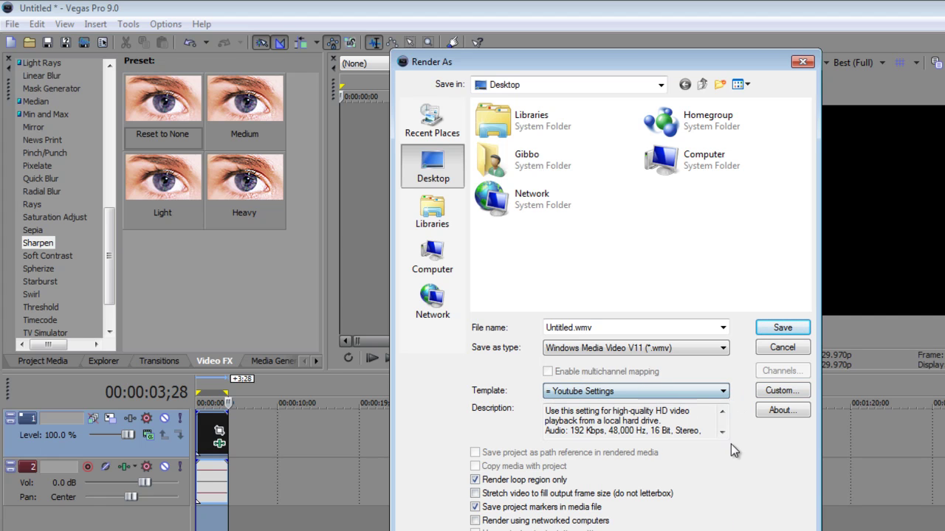
- Review the Youtube custom WMV settings (CBR, 1280x720, 5M bit rate, Best quality) and accept them
{"action": "left_click", "coordinate": [777, 398]}
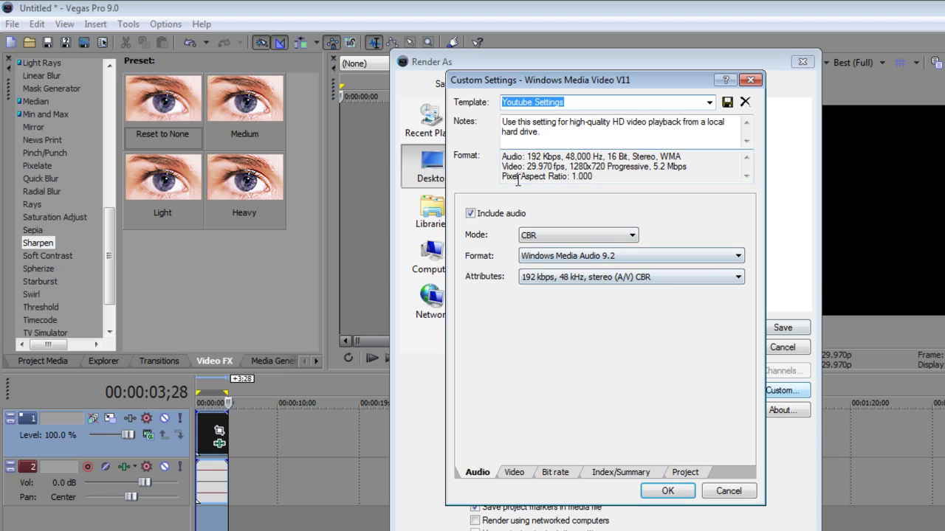
{"action": "left_click", "coordinate": [515, 472]}
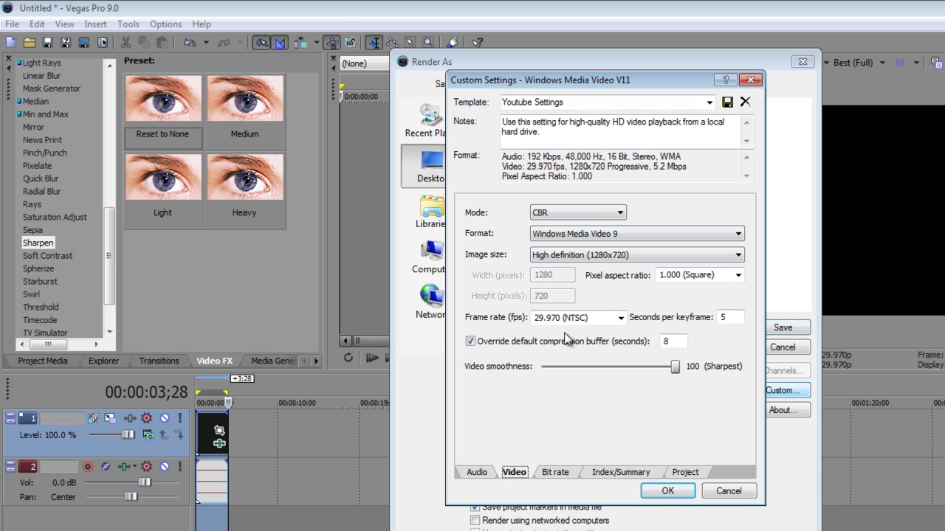
{"action": "left_click", "coordinate": [553, 472]}
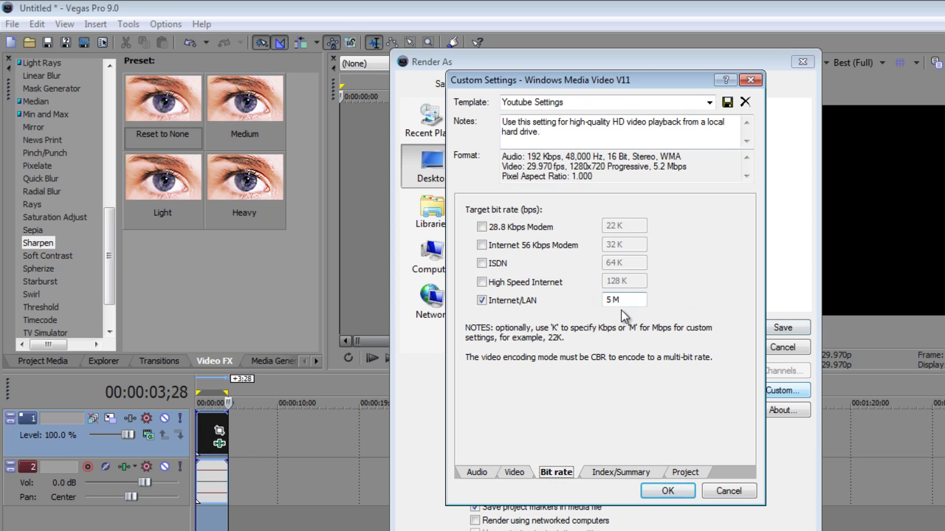
{"action": "left_click", "coordinate": [594, 474]}
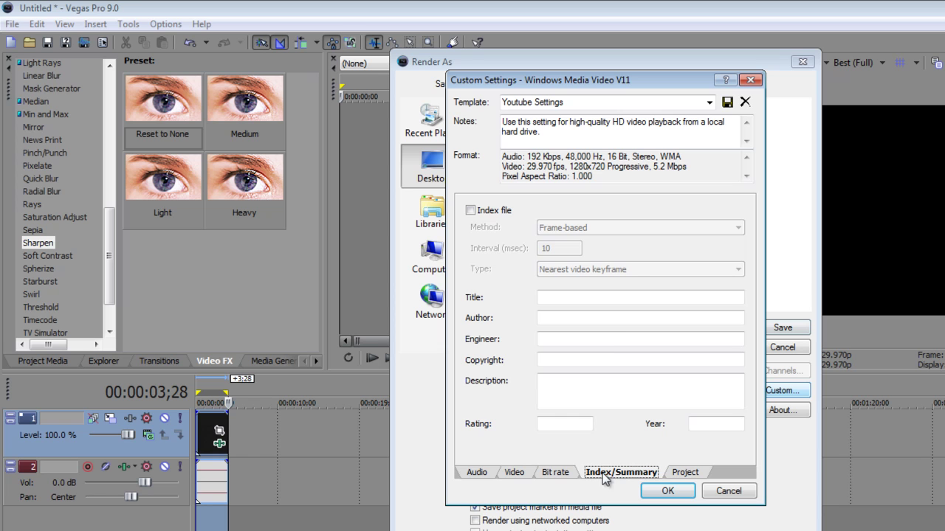
{"action": "left_click", "coordinate": [685, 473]}
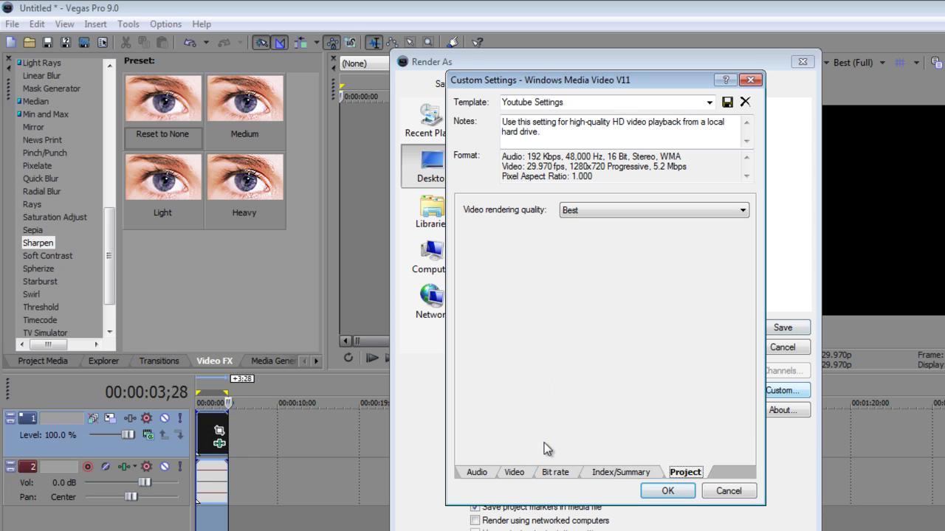
{"action": "left_click", "coordinate": [589, 211]}
{"action": "left_click", "coordinate": [598, 264]}
{"action": "left_click", "coordinate": [473, 472]}
{"action": "left_click", "coordinate": [666, 491]}
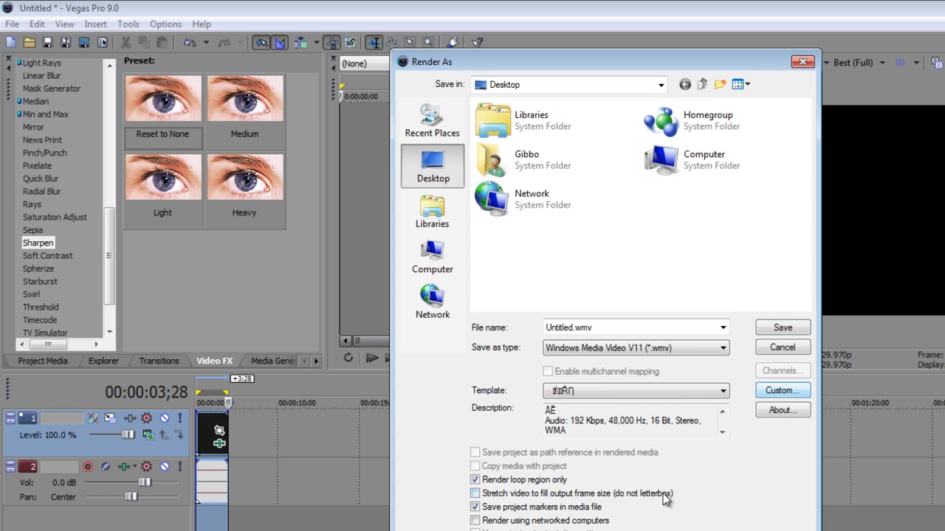
- Reselect the Youtube Settings template and name the output file rejkwg
{"action": "left_click", "coordinate": [666, 391]}
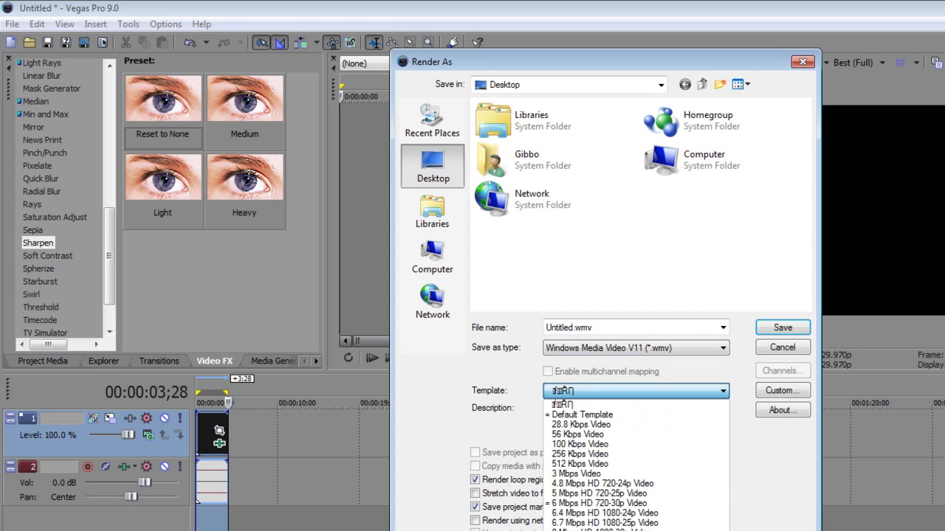
{"action": "left_click", "coordinate": [613, 524]}
{"action": "double_click", "coordinate": [597, 328]}
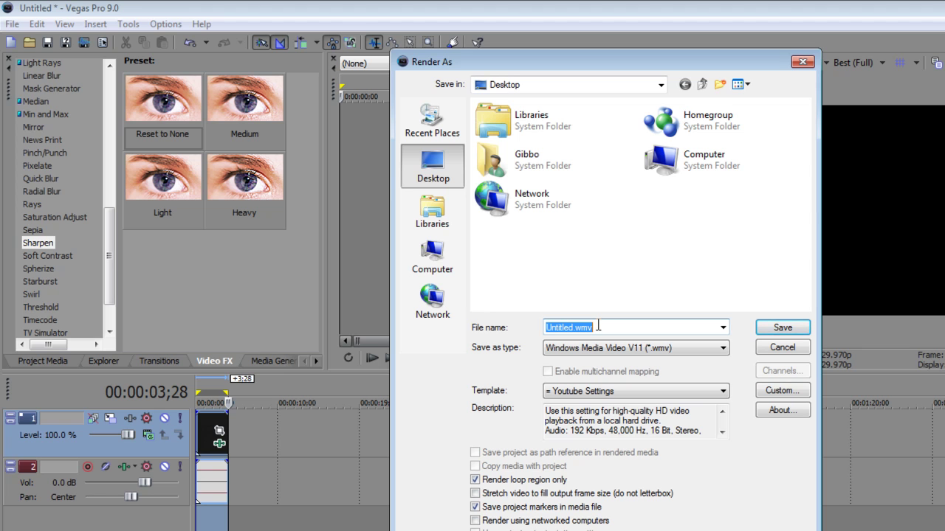
{"action": "type", "text": "giew"}
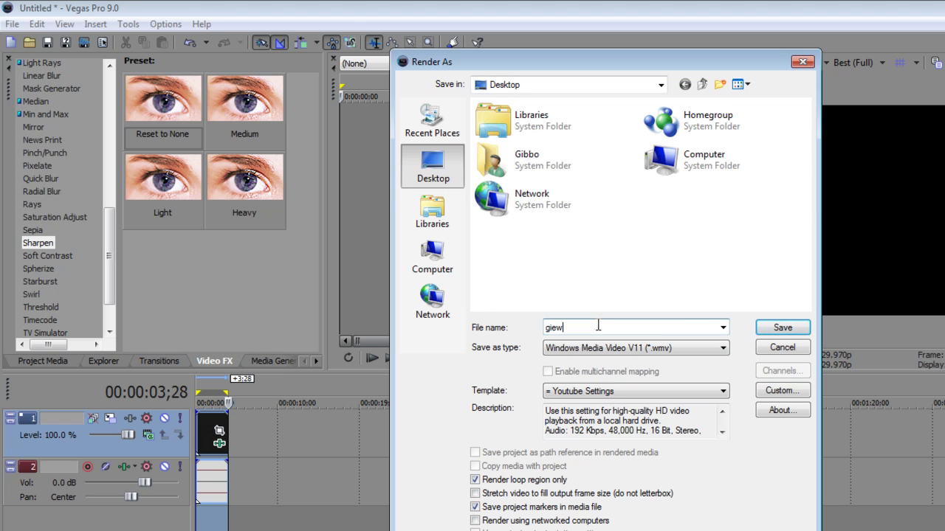
{"action": "key", "text": "BackSpace"}
{"action": "key", "text": "BackSpace"}
{"action": "key", "text": "BackSpace"}
{"action": "key", "text": "BackSpace"}
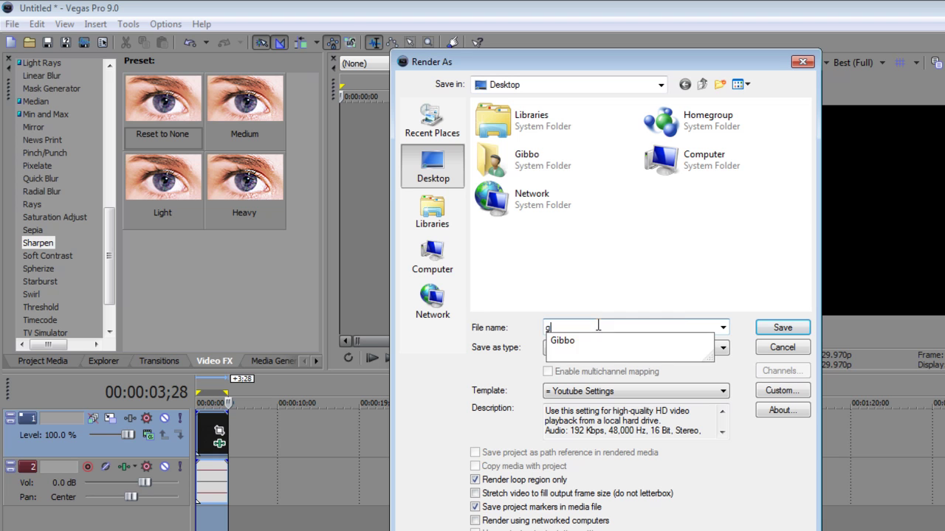
{"action": "type", "text": "rejkw"}
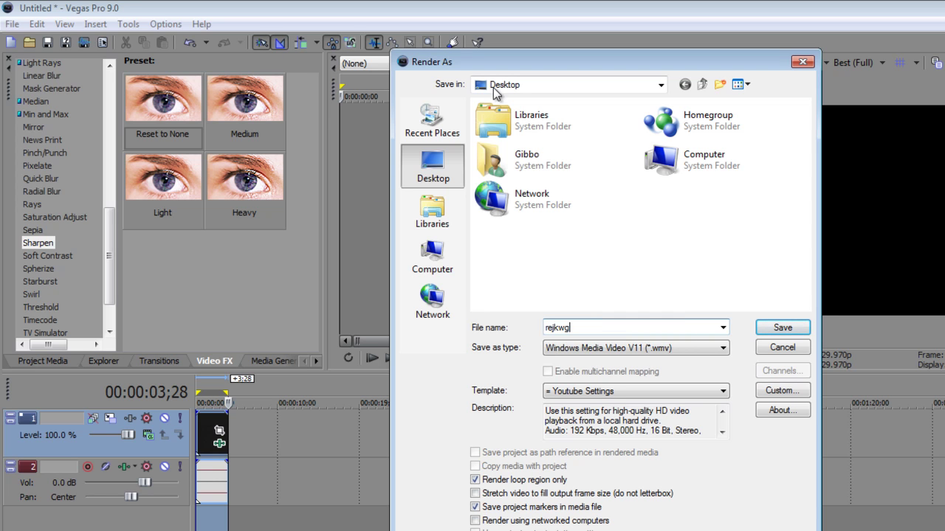
{"action": "type", "text": "g"}
- Start rendering rejkwg.wmv, then cancel the render at about 40% complete
{"action": "left_click", "coordinate": [762, 331]}
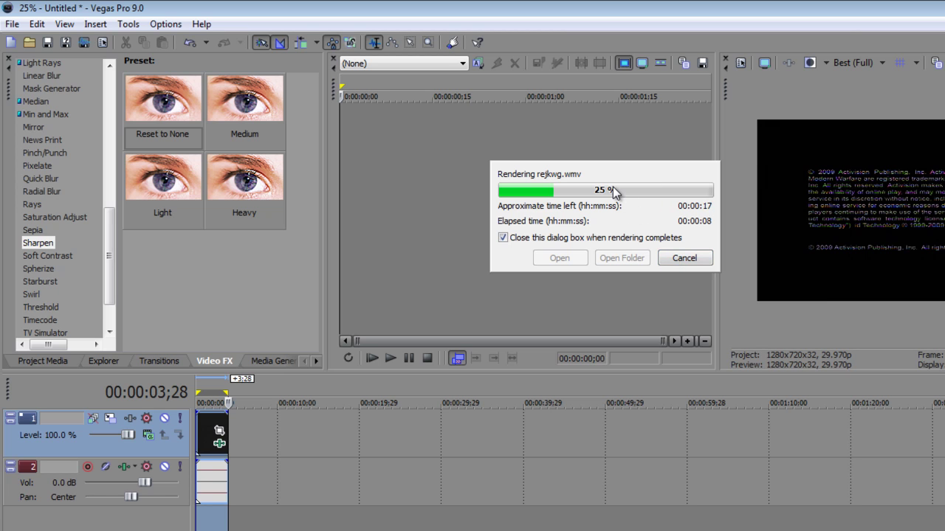
{"action": "left_click", "coordinate": [688, 266]}
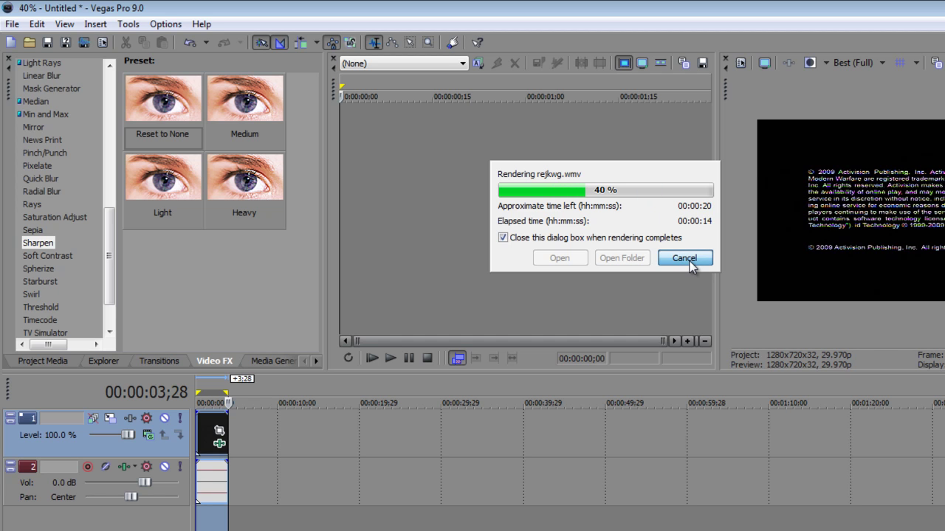